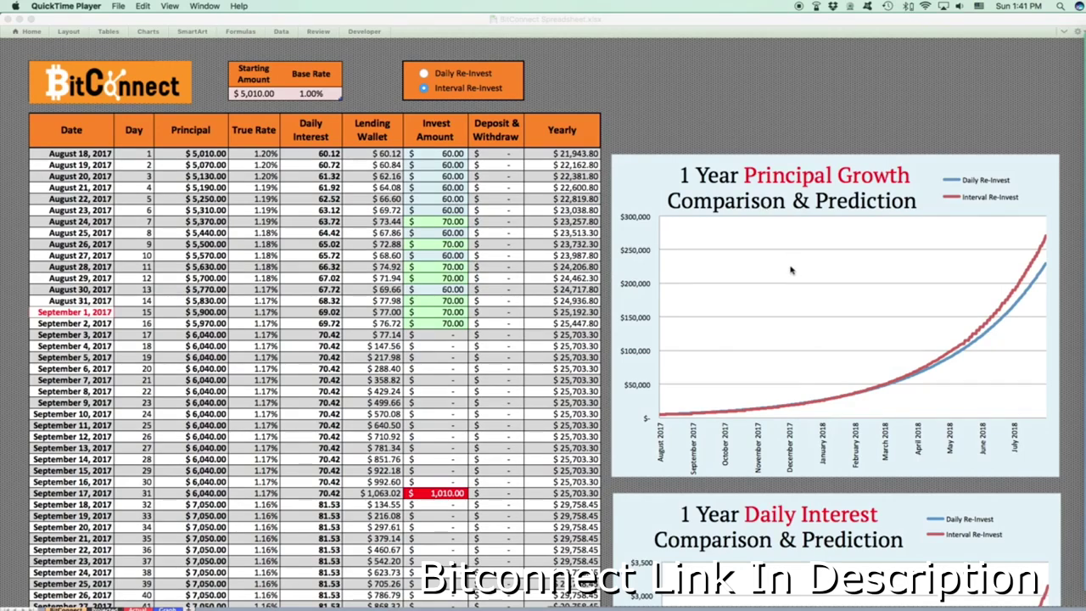
Step: Examine the Principal Growth, Daily Interest and True Rate comparison charts and return to the start of the table
scroll(790, 272, down, 1)
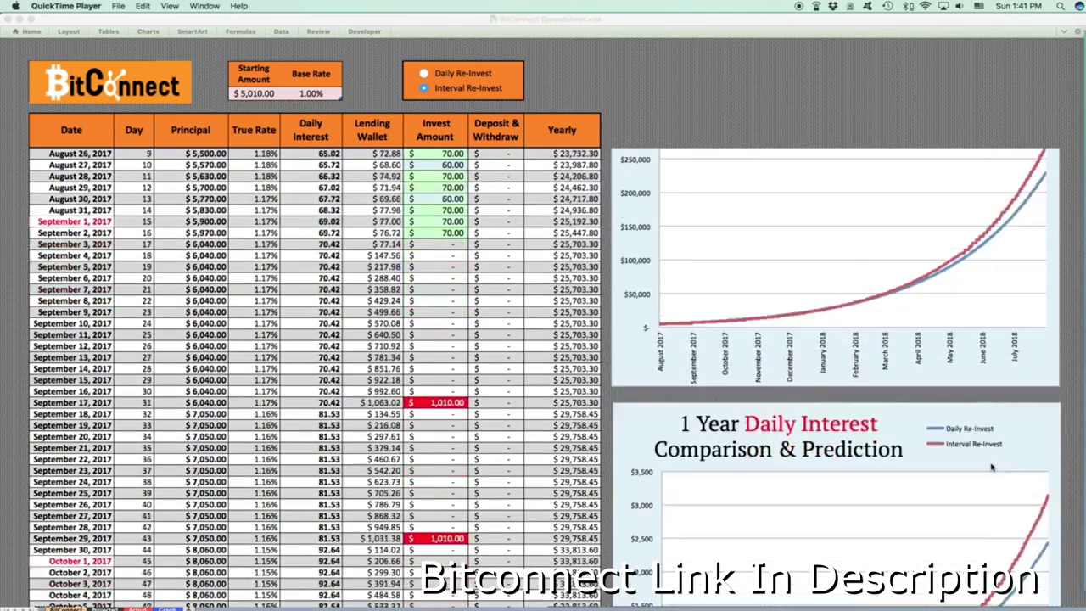
scroll(992, 468, down, 5)
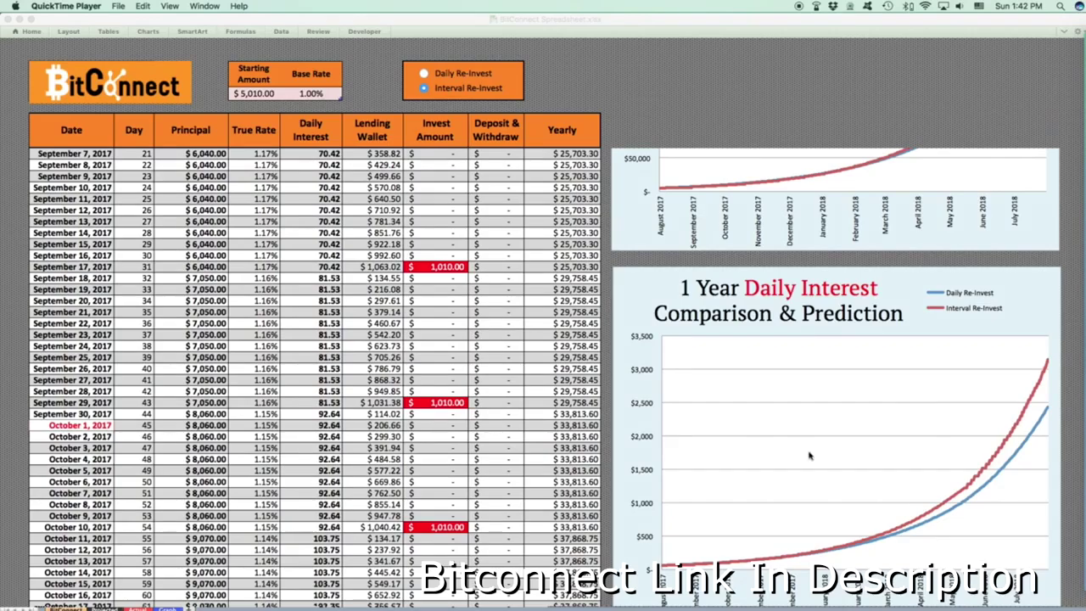
scroll(793, 464, down, 3)
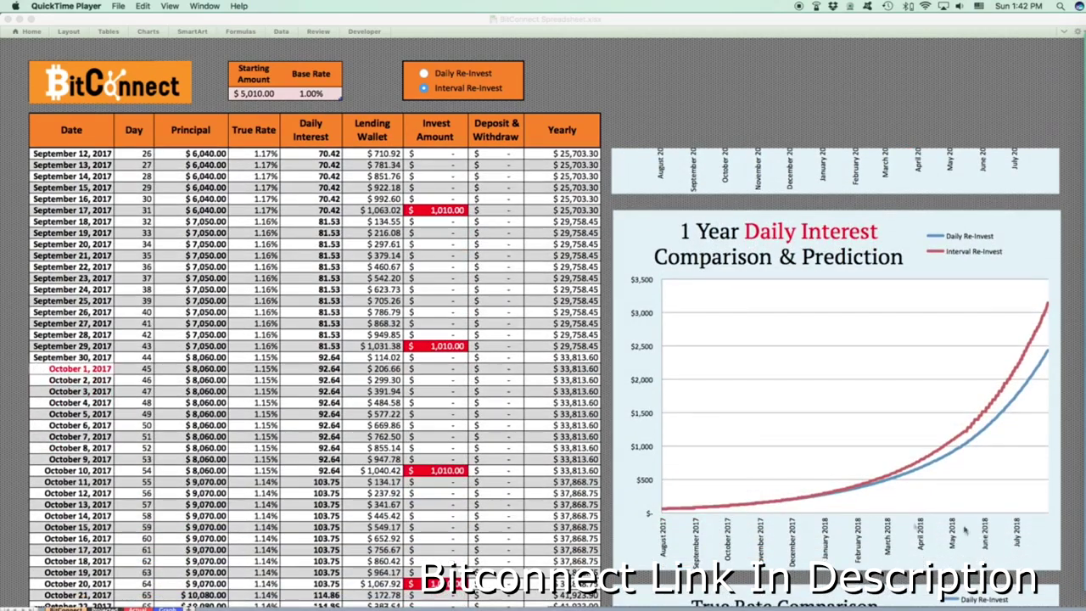
scroll(849, 509, down, 10)
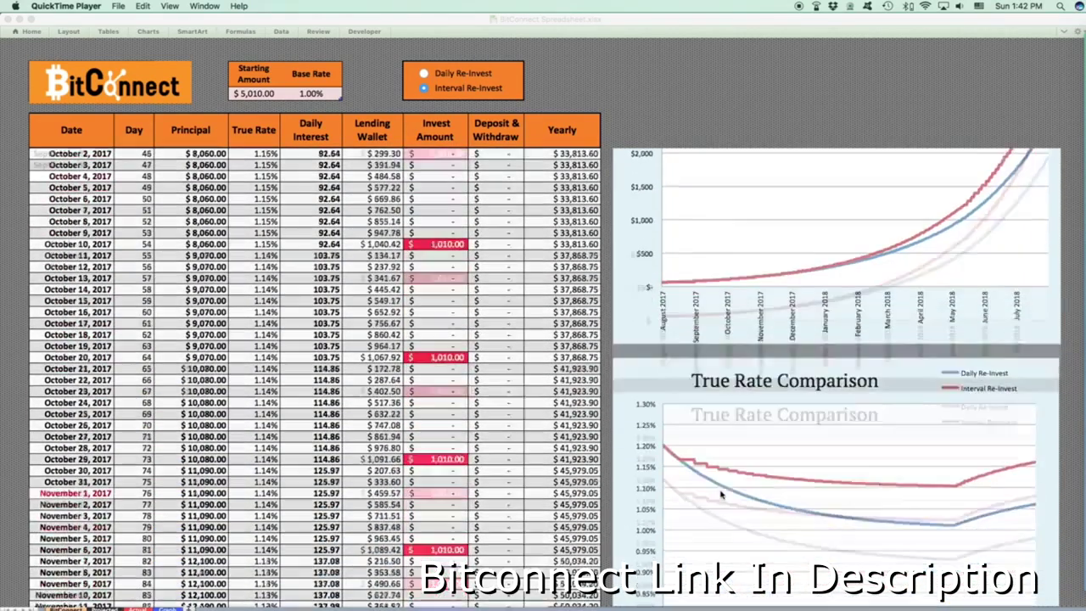
scroll(797, 429, down, 5)
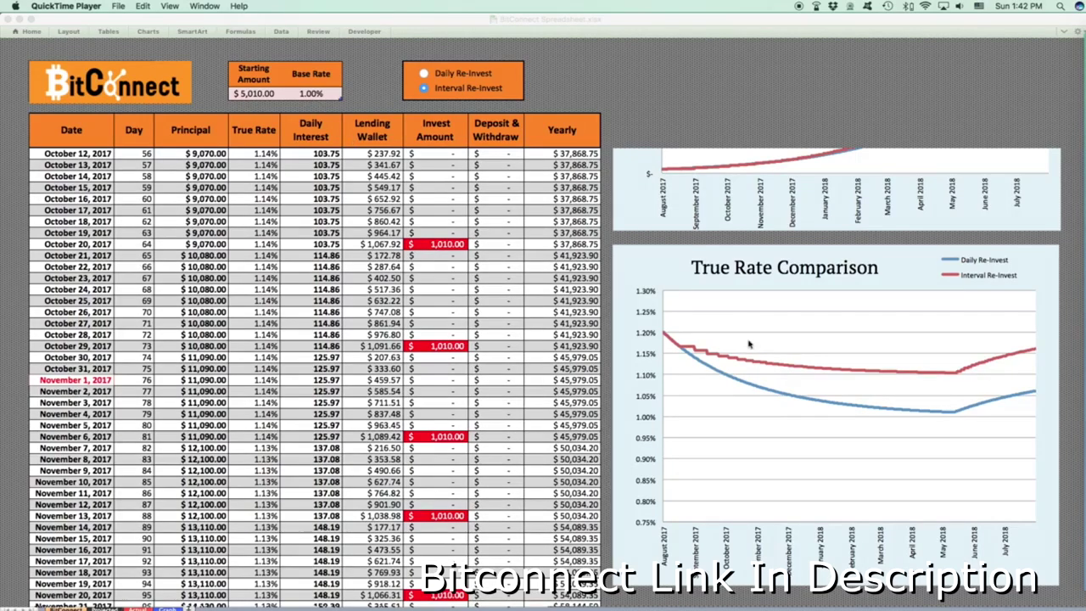
scroll(738, 344, up, 2)
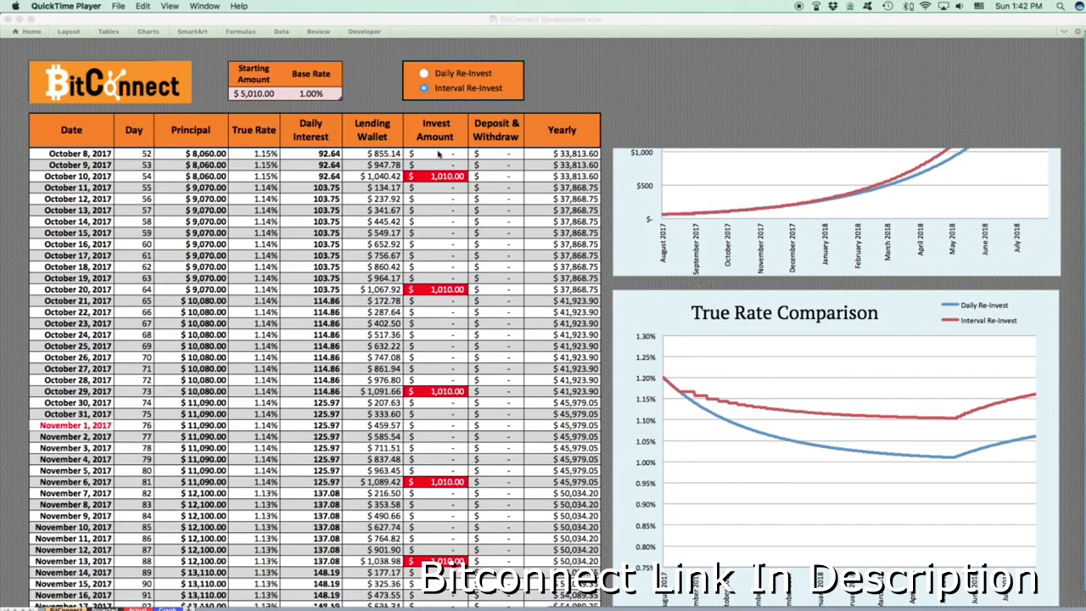
scroll(445, 204, up, 8)
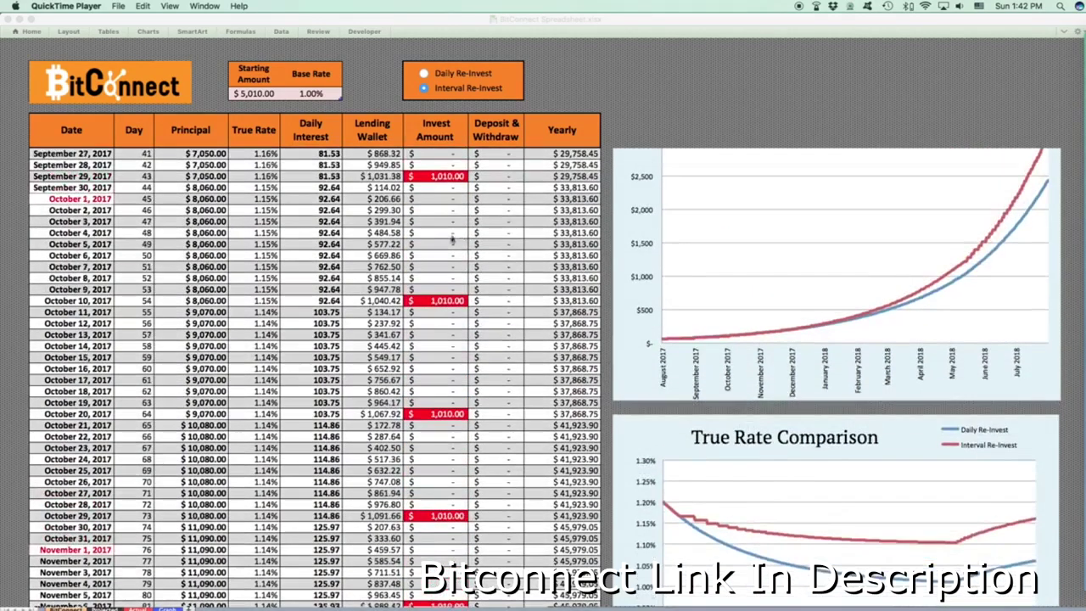
scroll(452, 243, up, 9)
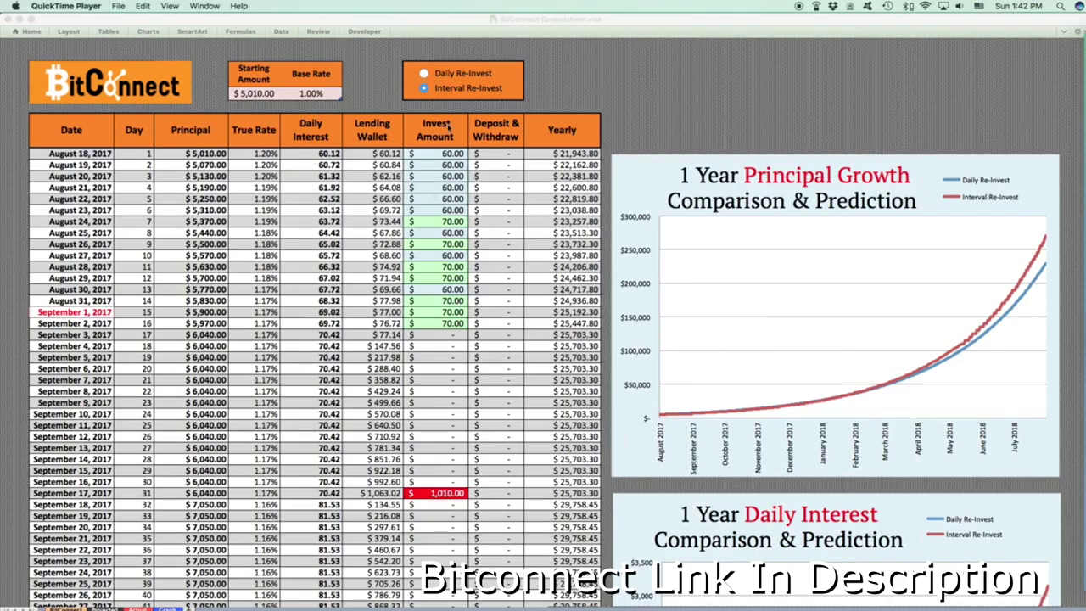
Step: Switch the plan to Daily Re-Invest and back to Interval Re-Invest to compare the Invest Amount column
click(425, 75)
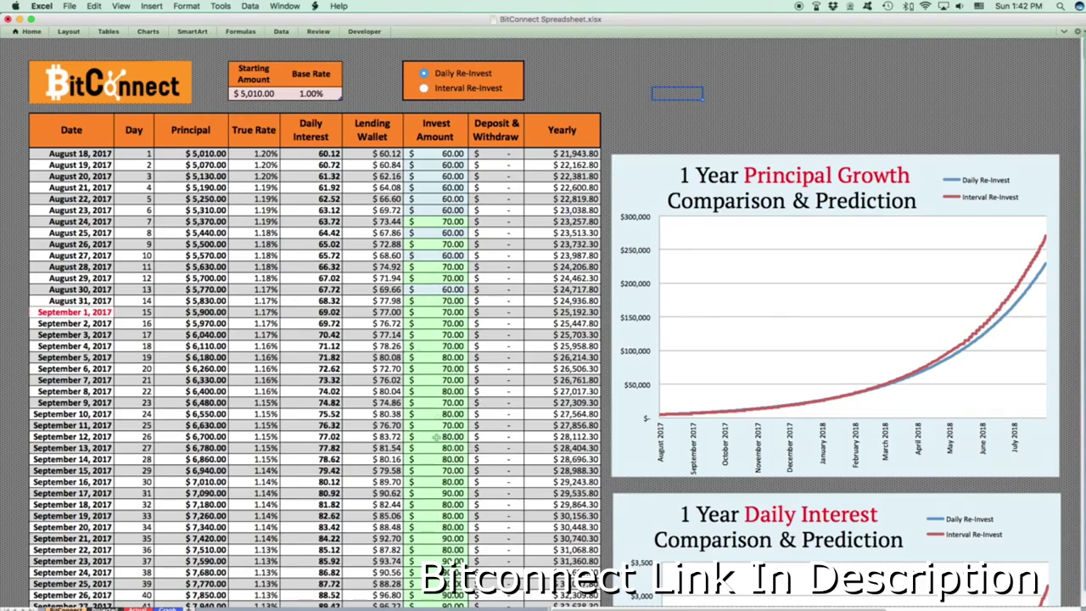
click(425, 88)
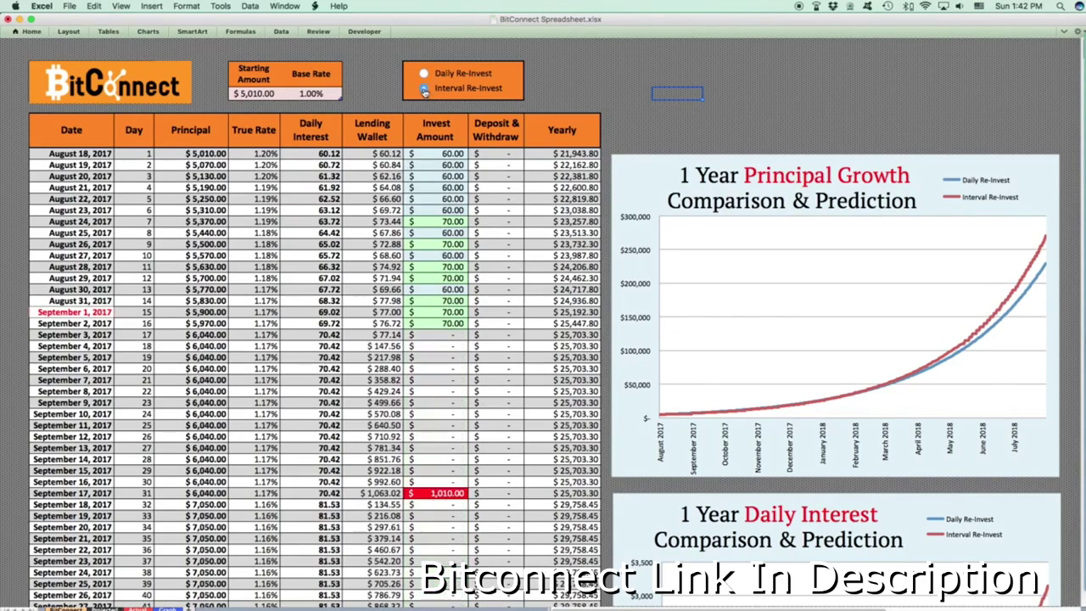
scroll(449, 475, down, 8)
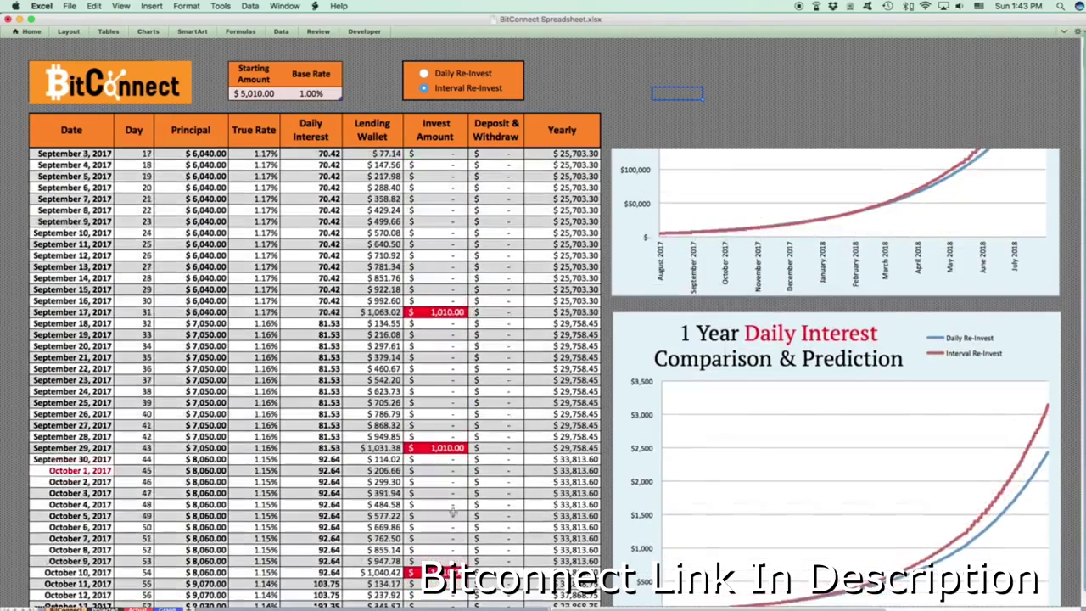
scroll(455, 543, up, 5)
Step: Switch to Chrome to check the lending tiers in the Invest BitConnect dialog, and minimize the browser again
click(1015, 608)
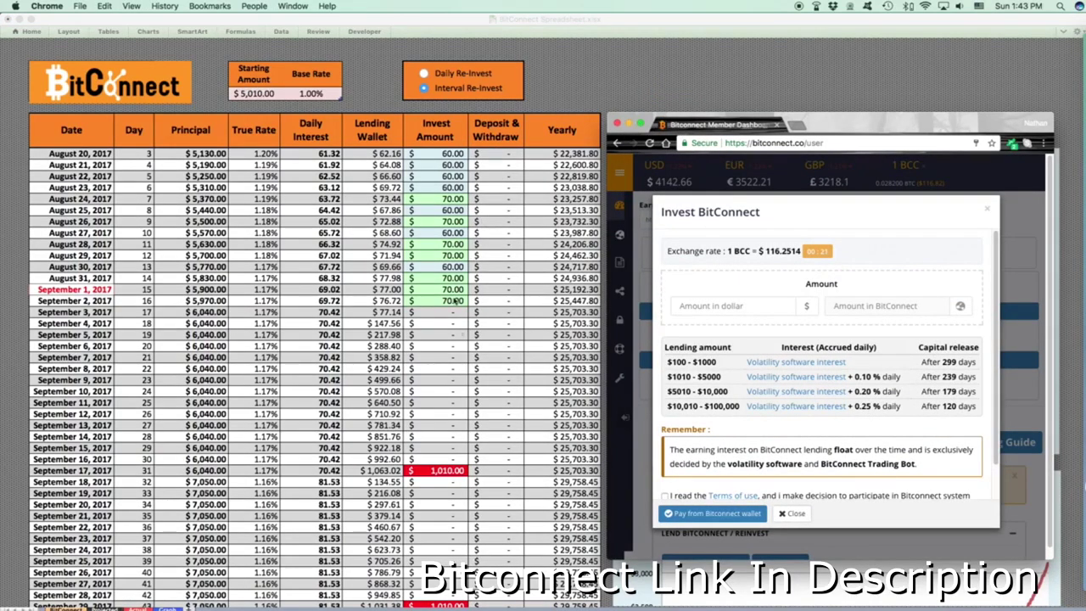
click(629, 124)
scroll(815, 288, up, 2)
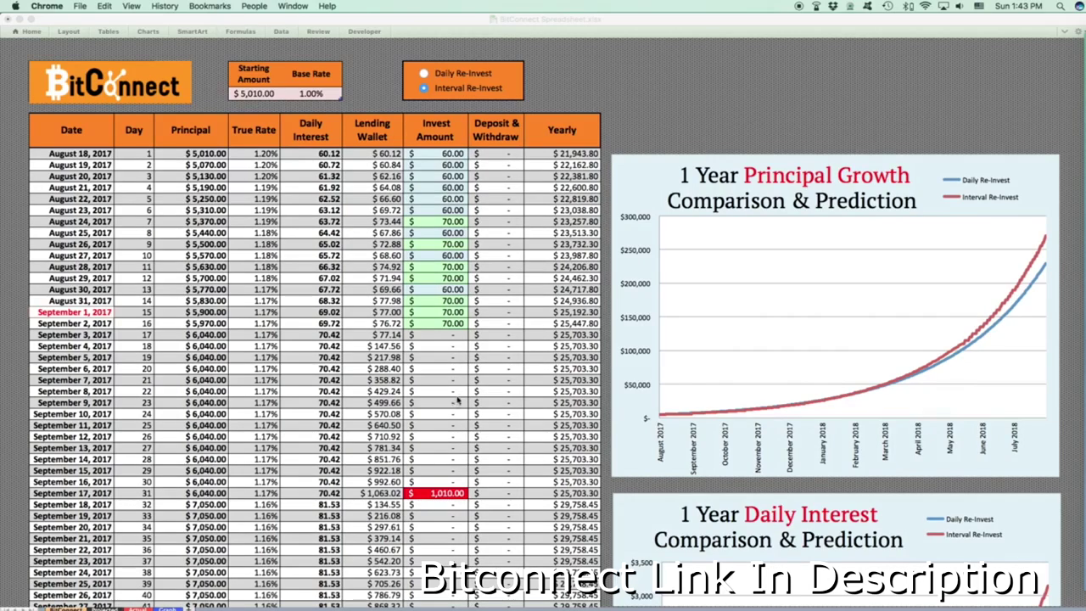
Step: Look through the Interval Re-Invest rows and the Actual sheet, and return to the BitConnect sheet
scroll(458, 401, down, 10)
scroll(462, 424, up, 10)
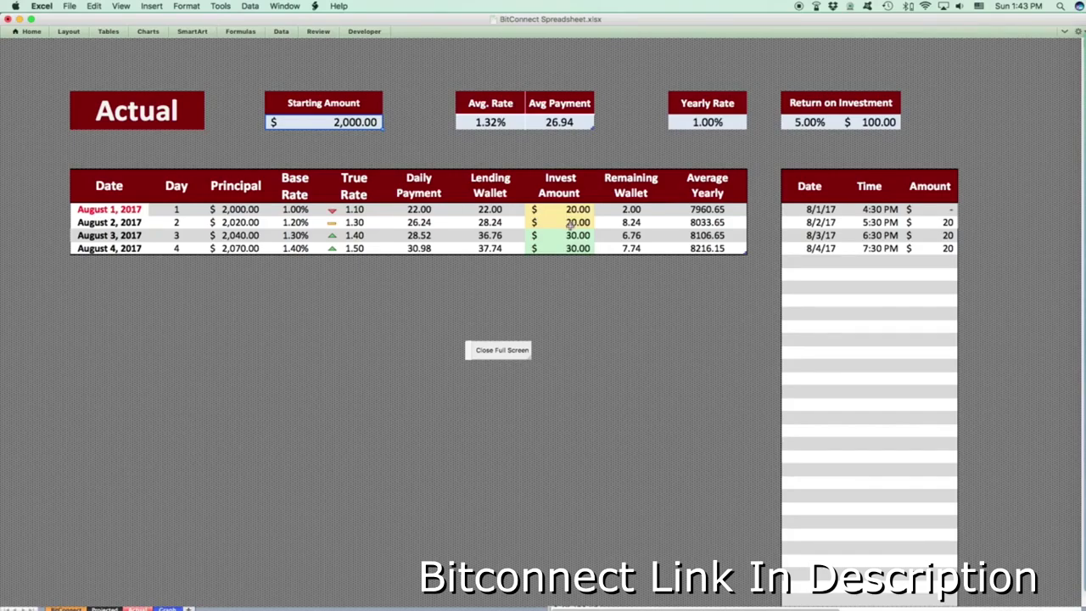
click(68, 609)
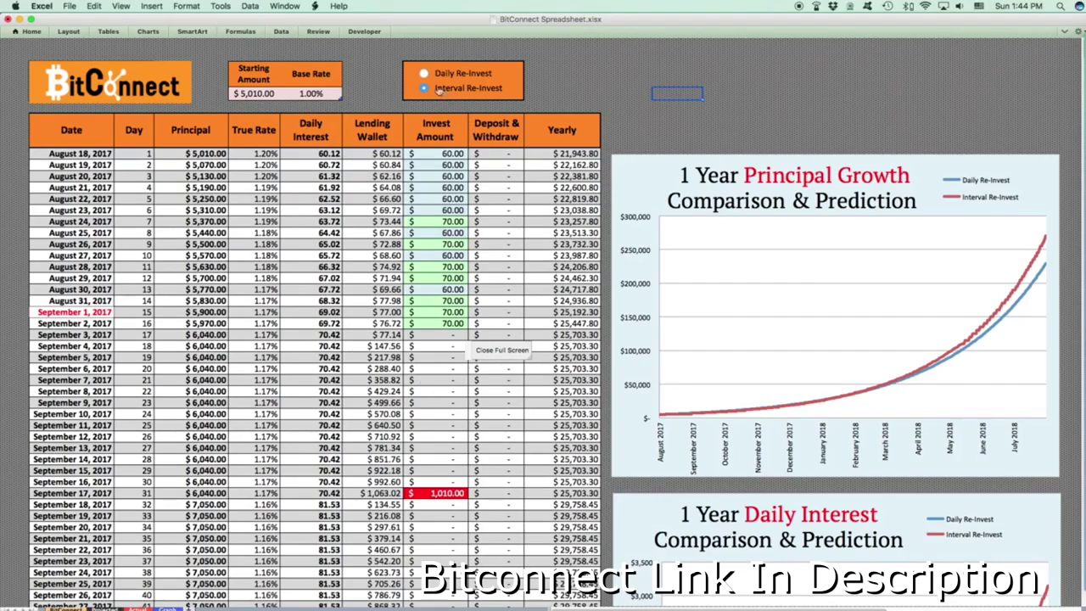
Step: Examine the early table rows, the Interval Re-Invest points on the Principal Growth chart, and the Daily Interest chart
scroll(849, 362, down, 1)
scroll(849, 363, up, 1)
scroll(434, 500, down, 5)
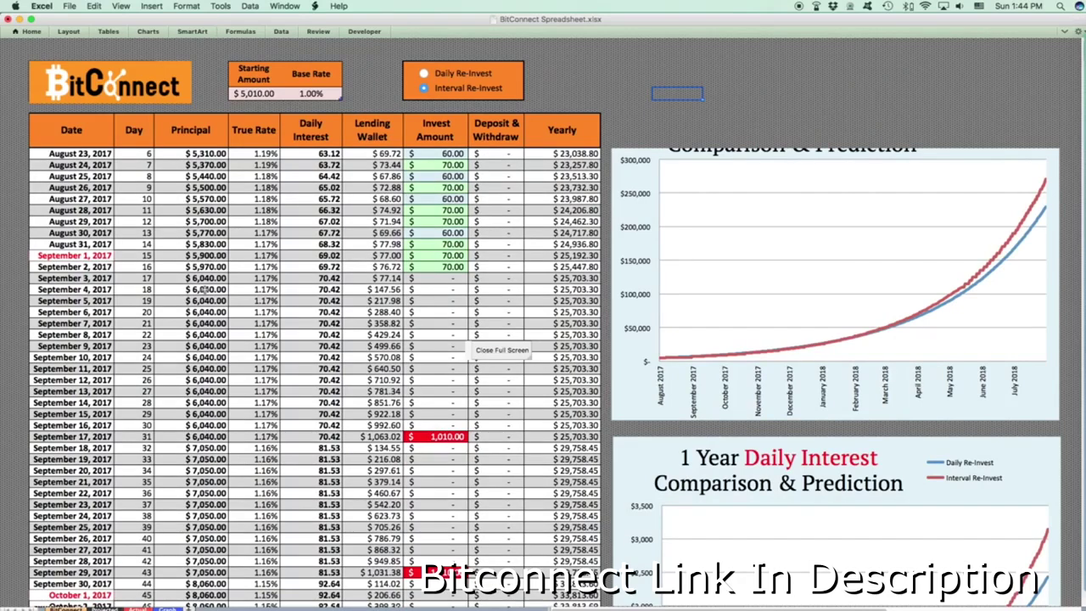
scroll(798, 510, up, 2)
scroll(798, 522, up, 3)
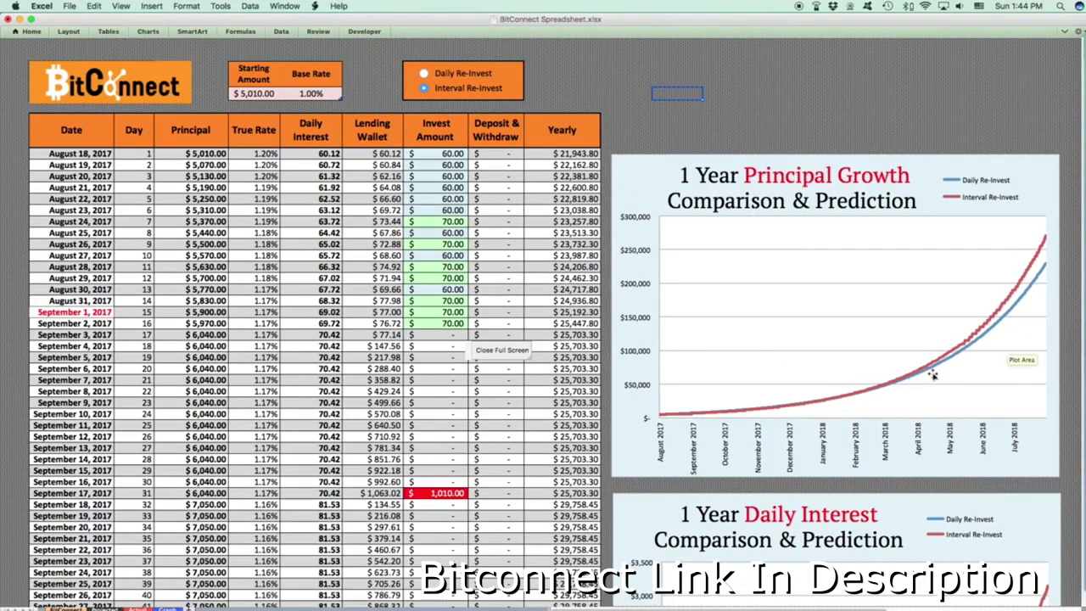
mouse_move(929, 377)
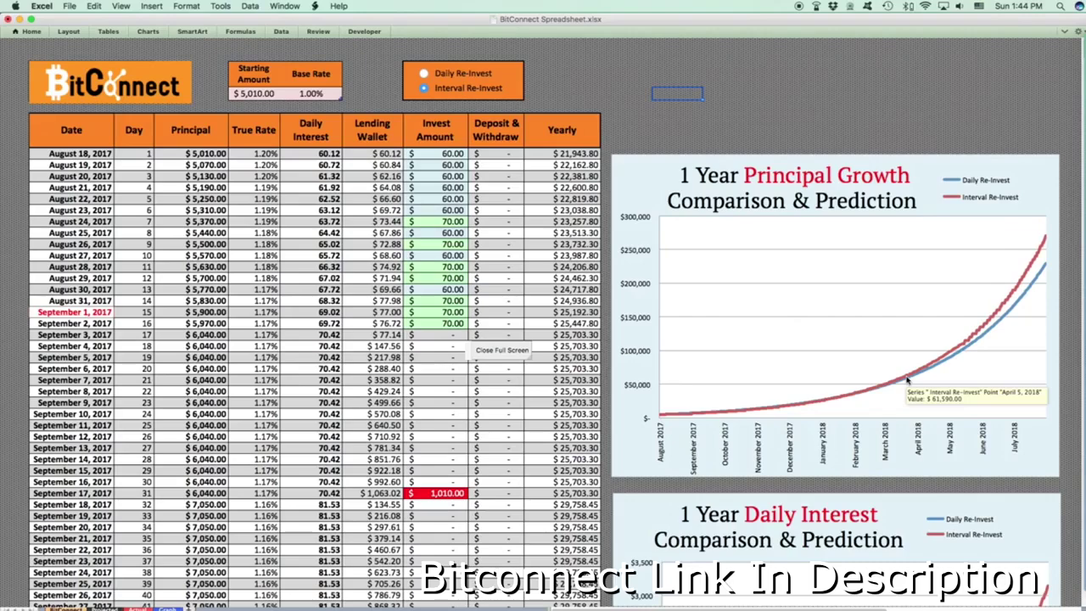
mouse_move(996, 317)
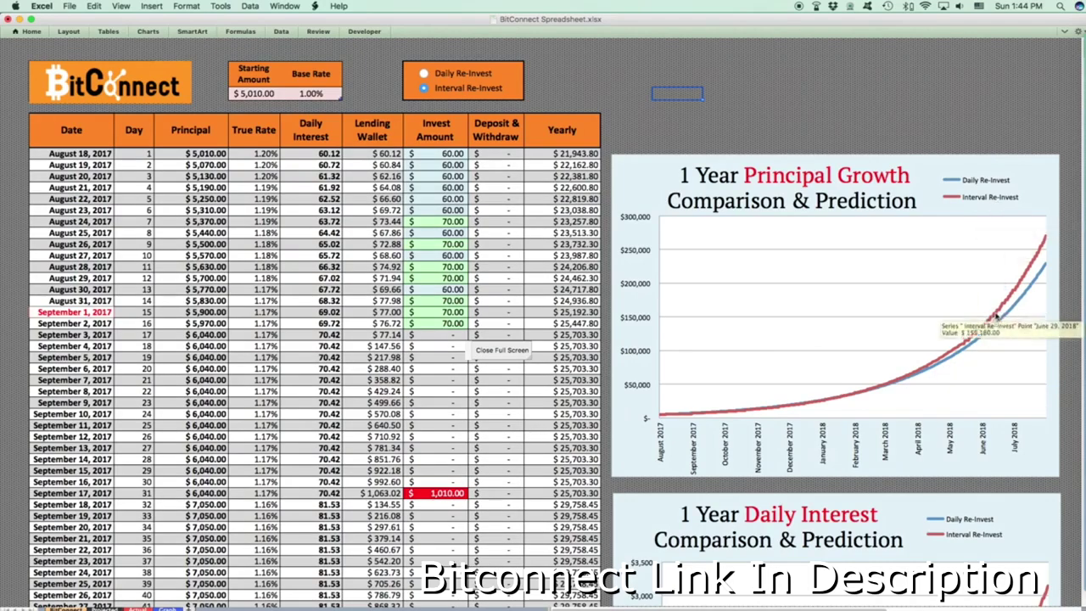
mouse_move(1037, 259)
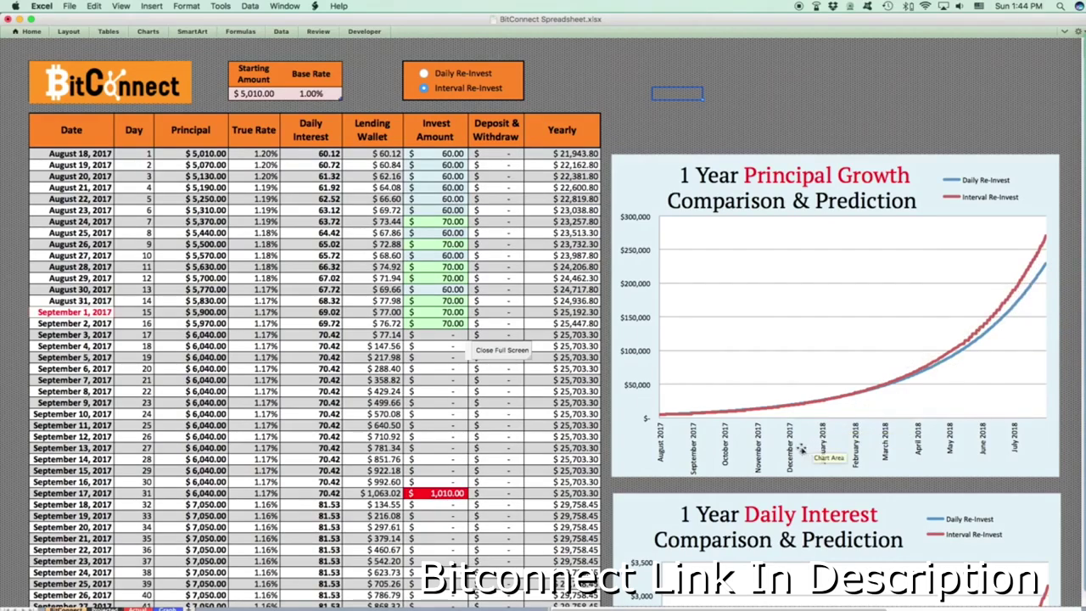
scroll(801, 450, down, 6)
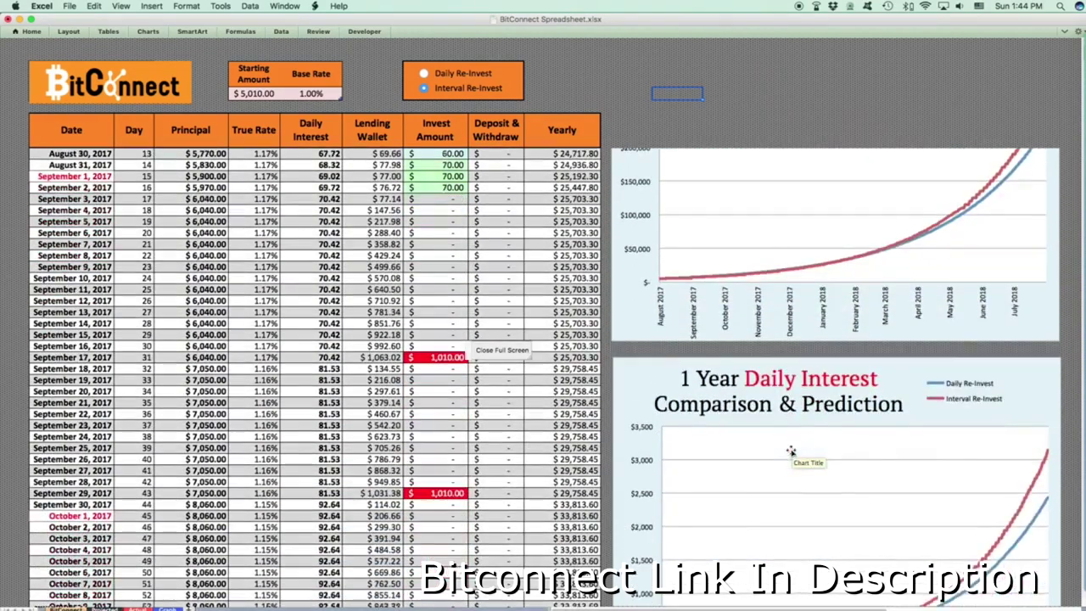
scroll(790, 451, down, 4)
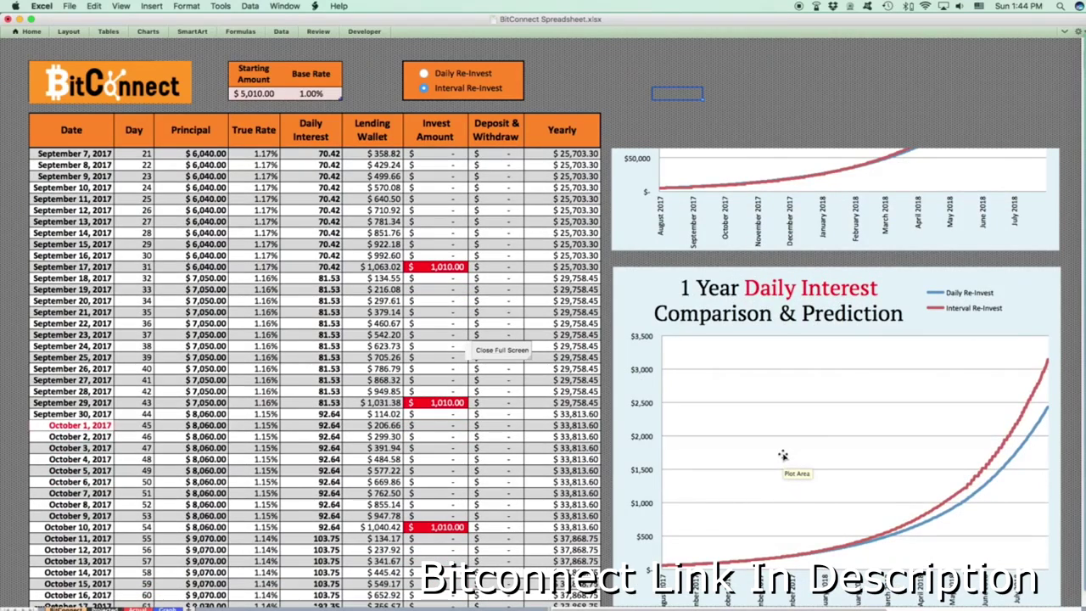
Step: Set the Starting Amount to $2,010
scroll(398, 345, up, 10)
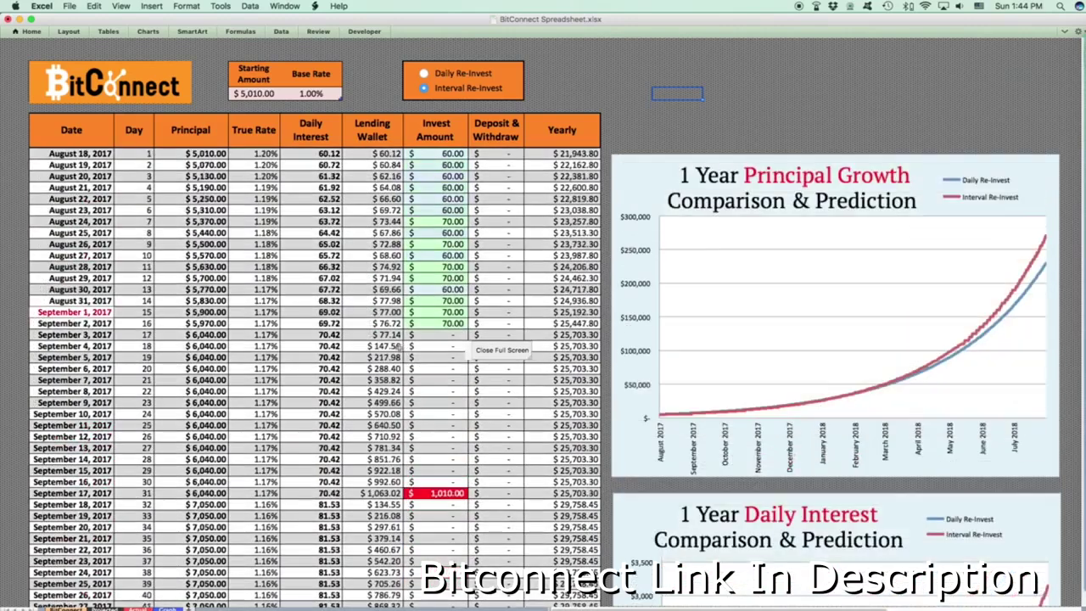
double_click(256, 93)
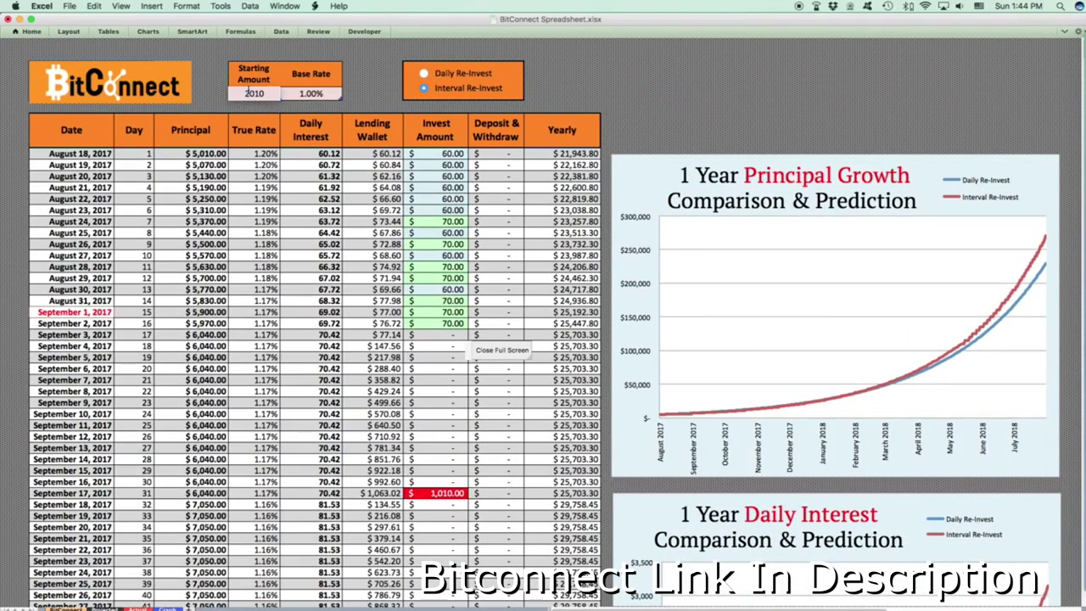
key(Return)
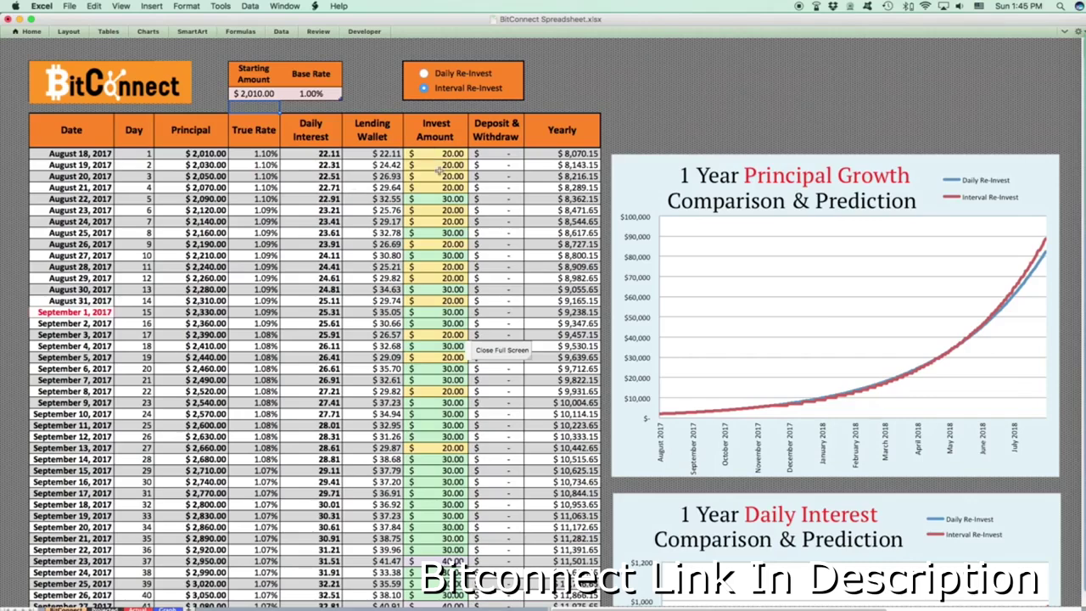
Step: Compare Daily Re-Invest with Interval Re-Invest on the November and December 2017 rows, ending on Interval Re-Invest
scroll(750, 250, down, 10)
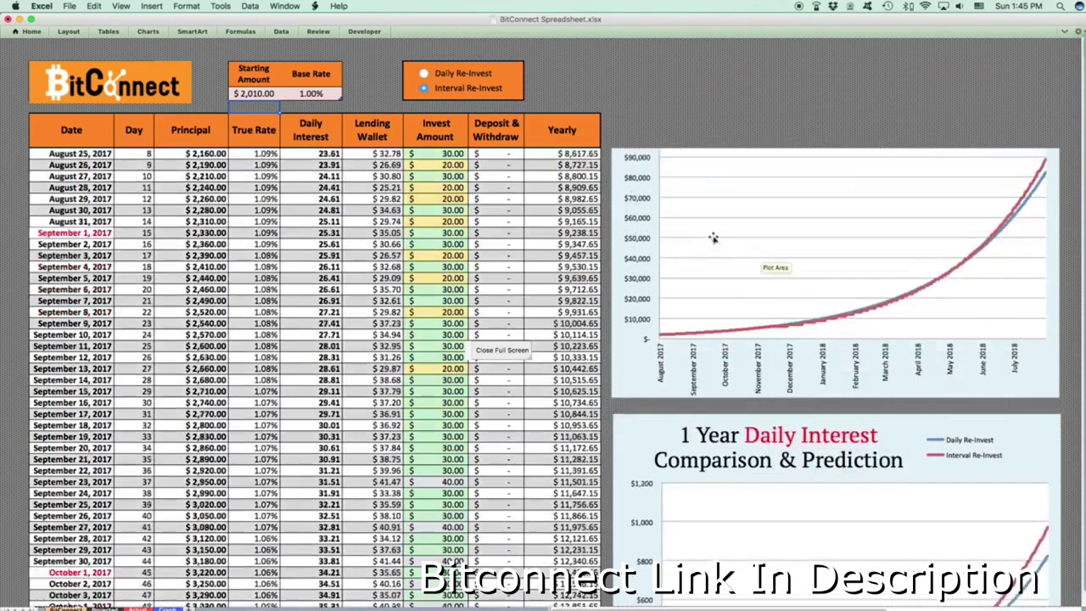
scroll(715, 238, down, 1)
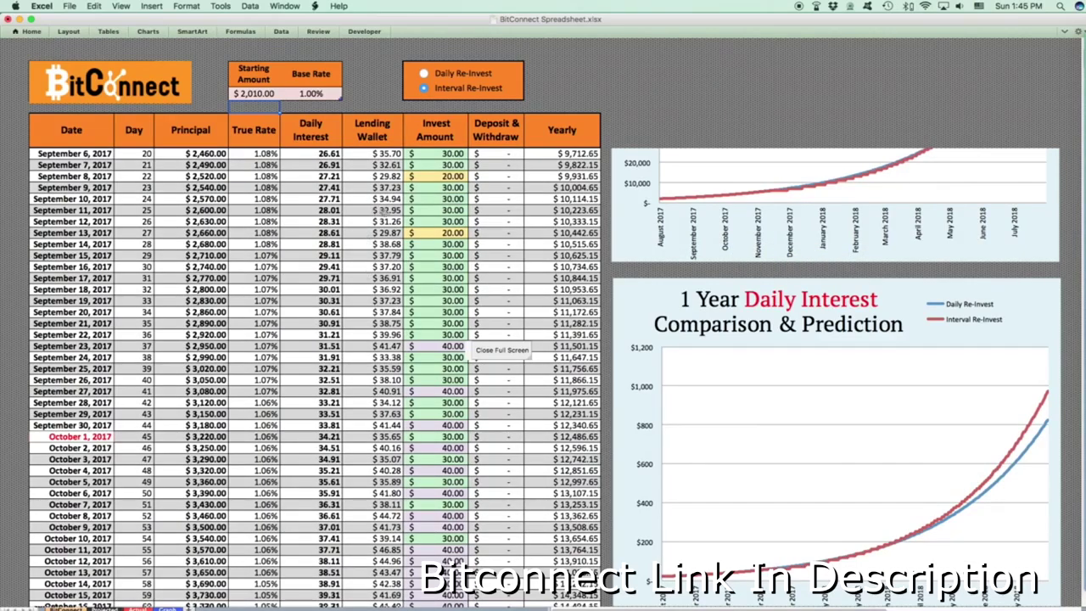
scroll(384, 210, down, 15)
scroll(434, 240, down, 20)
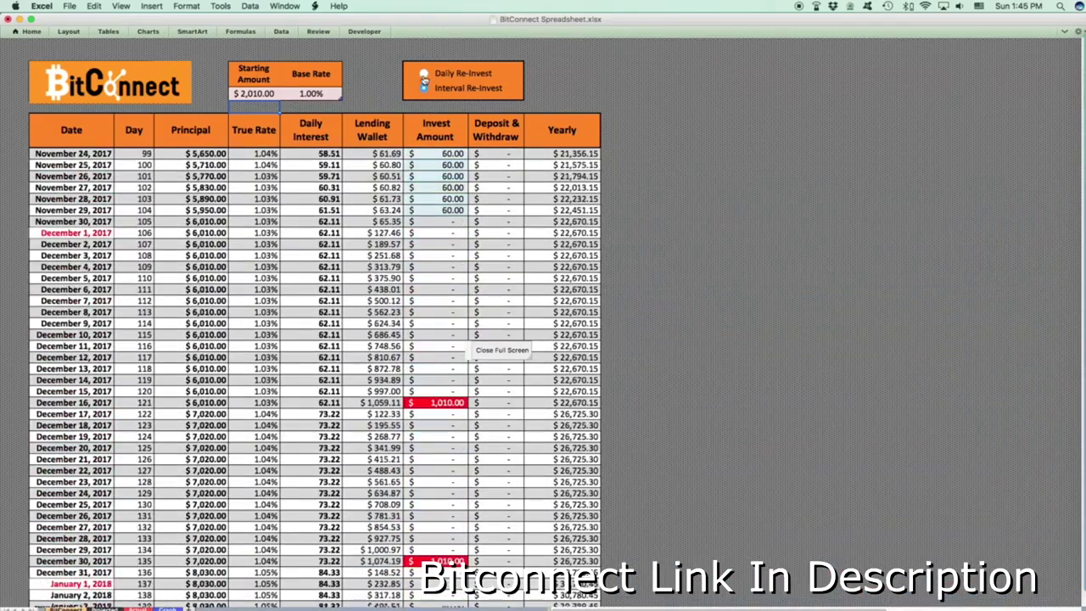
click(424, 74)
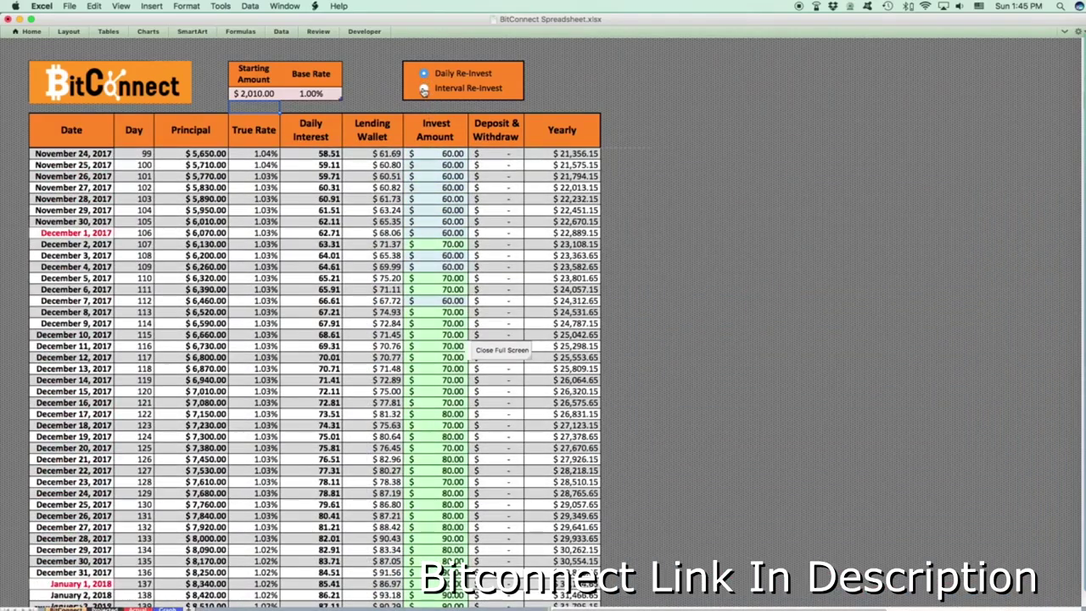
click(424, 90)
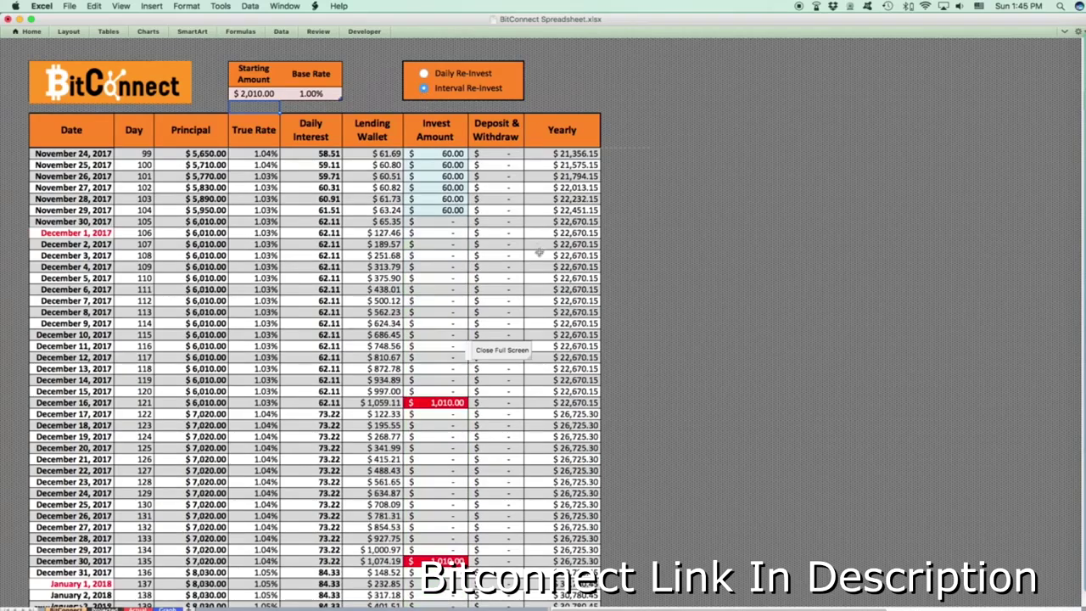
Step: Examine the Daily Interest and True Rate comparison charts for the $2,010 starting amount
scroll(711, 315, up, 20)
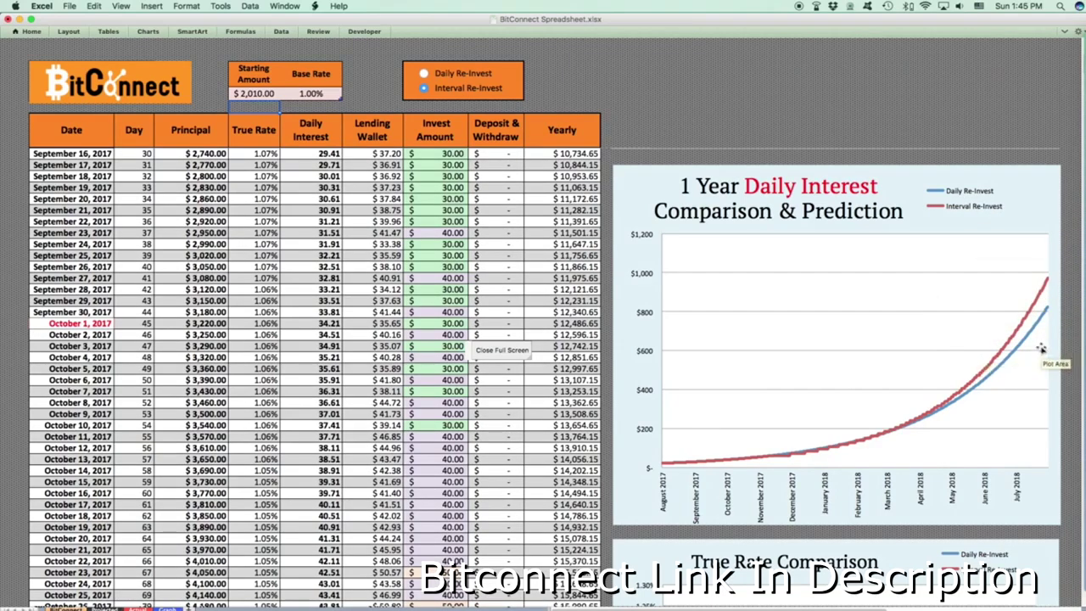
scroll(937, 348, down, 2)
scroll(938, 349, down, 15)
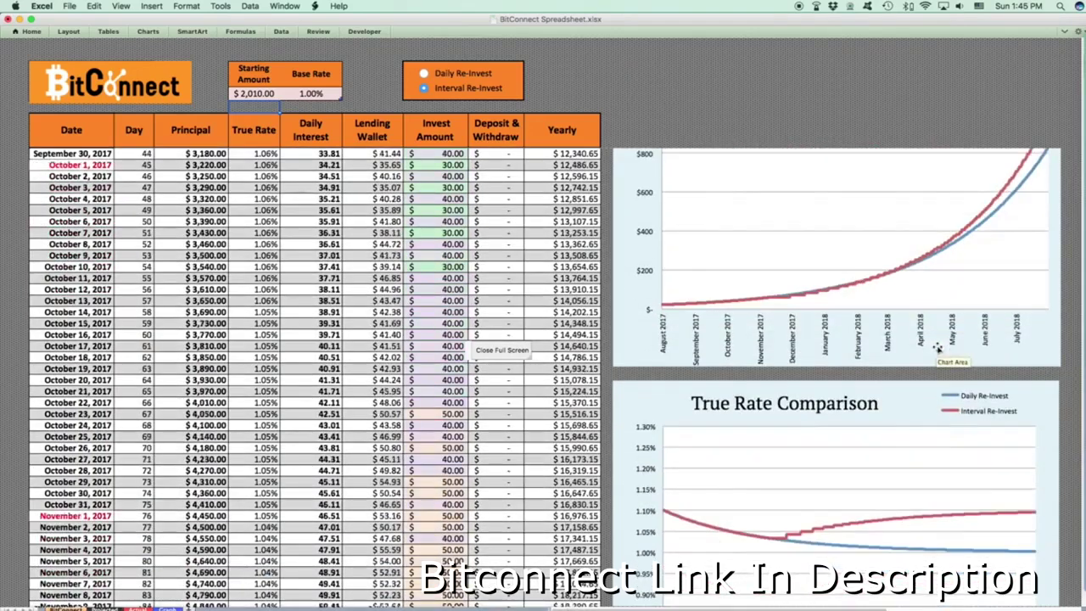
scroll(940, 350, down, 3)
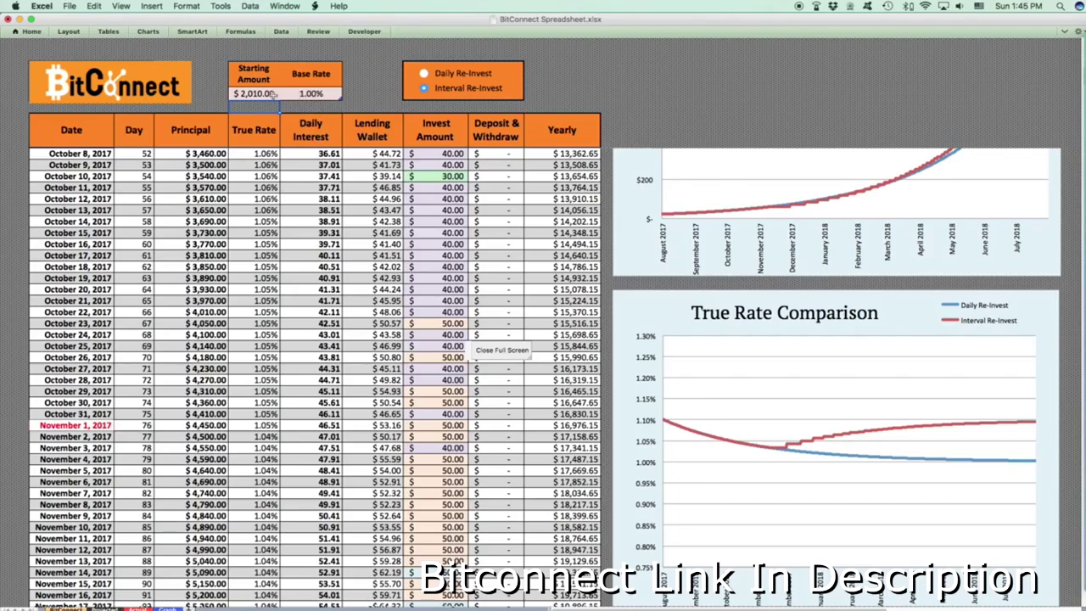
Step: Set the Starting Amount to $1,000
scroll(268, 169, up, 8)
scroll(268, 169, up, 10)
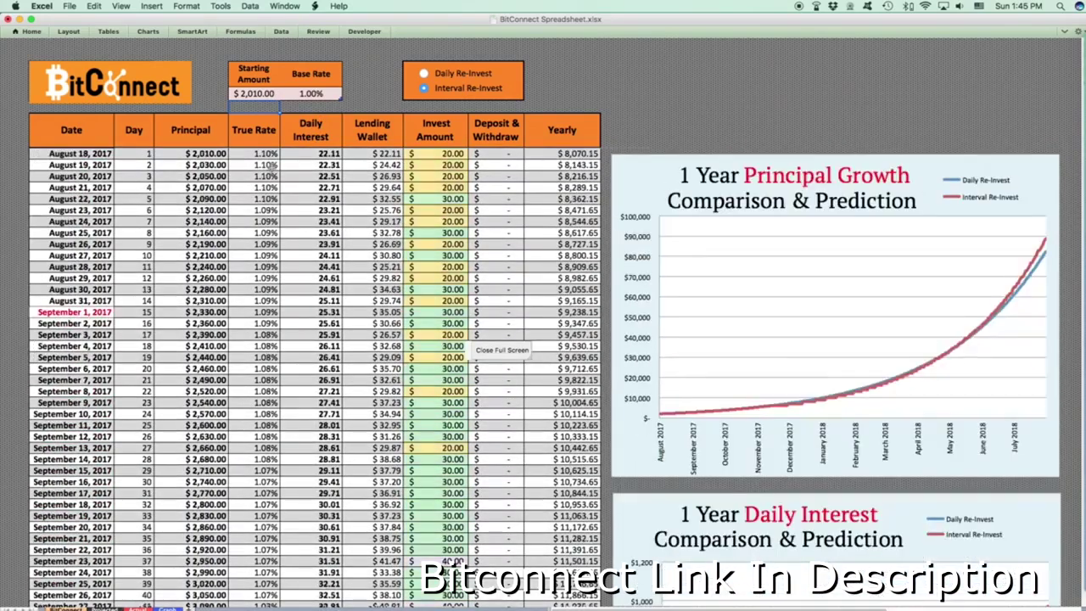
double_click(242, 95)
text(1000)
key(Return)
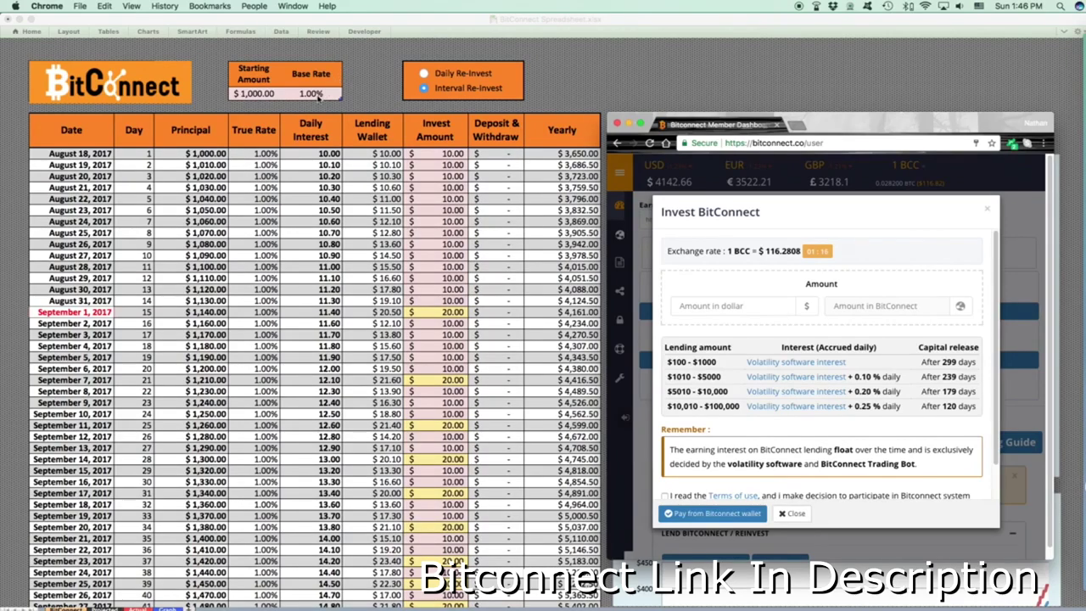
Step: Minimize the browser window and set the Starting Amount to $2,000
click(618, 125)
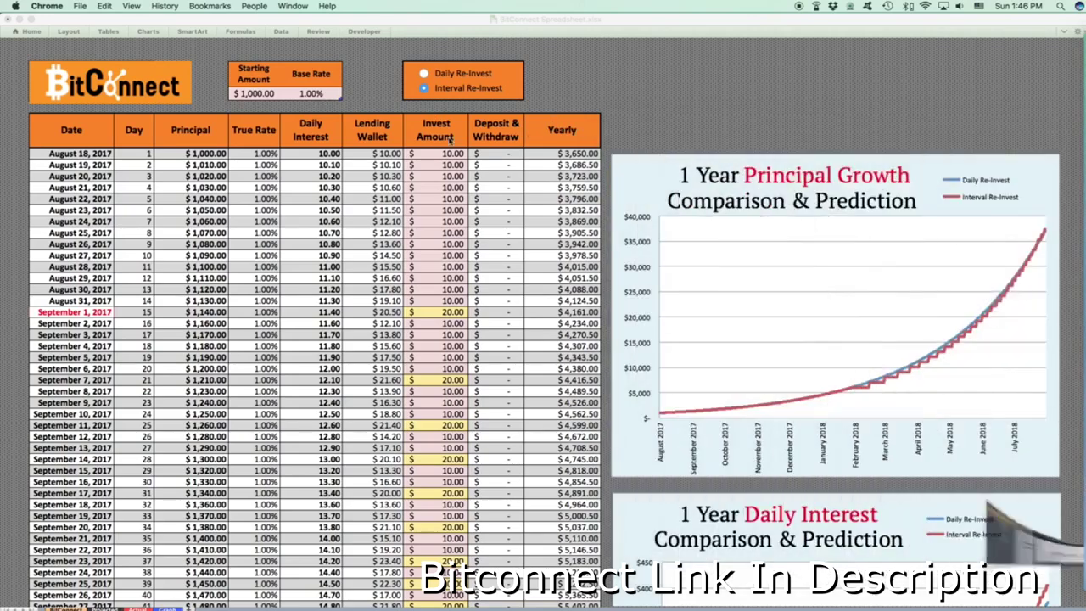
click(250, 95)
double_click(250, 95)
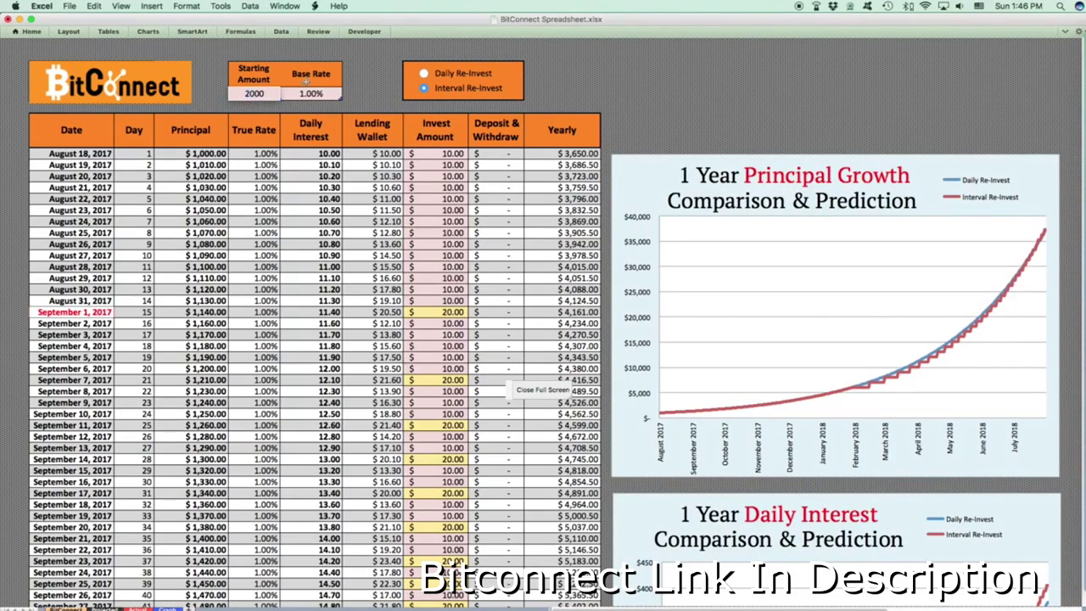
key(Return)
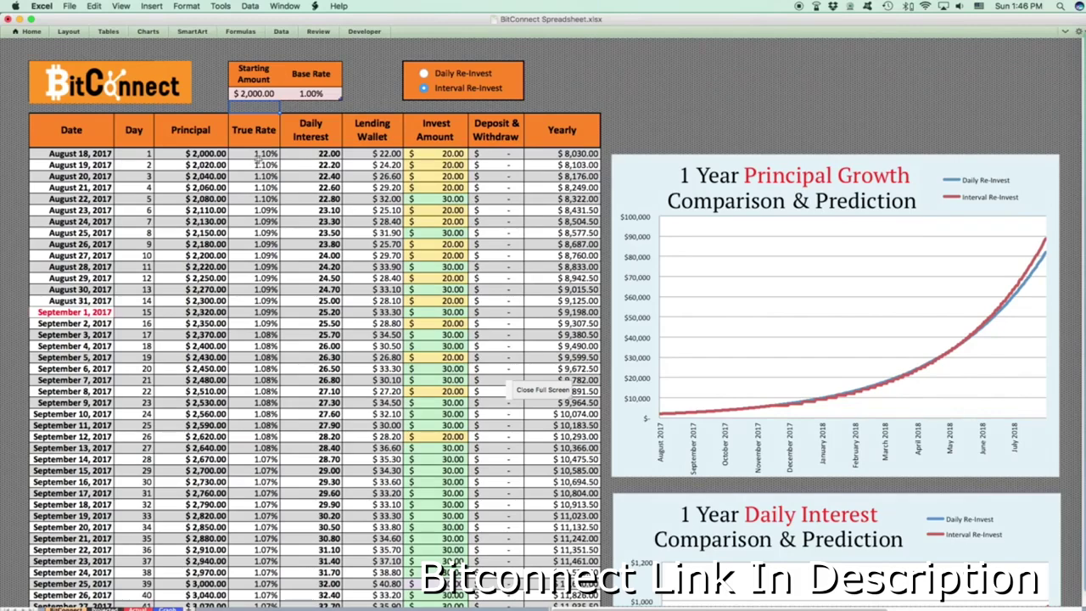
Step: Set the Starting Amount to $6,000
double_click(248, 94)
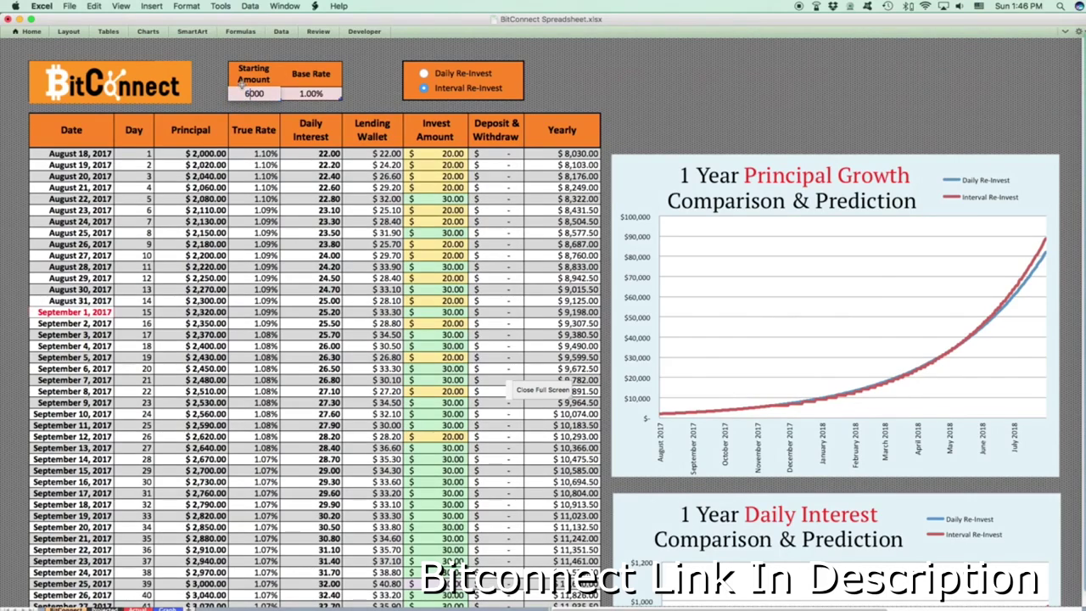
text(6000)
key(Return)
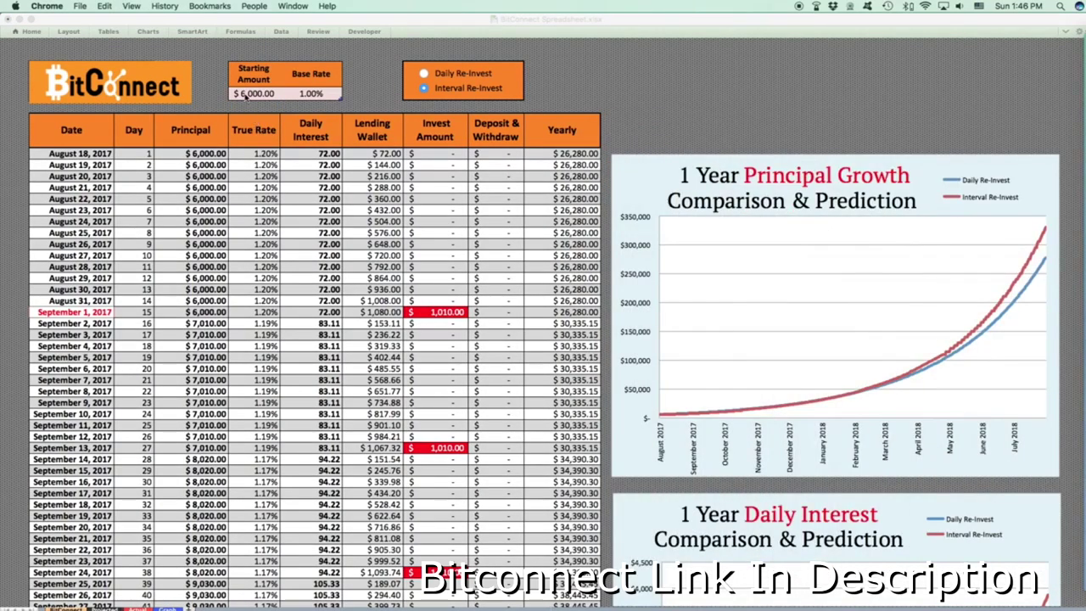
Step: Set the Starting Amount to $10,010
double_click(246, 94)
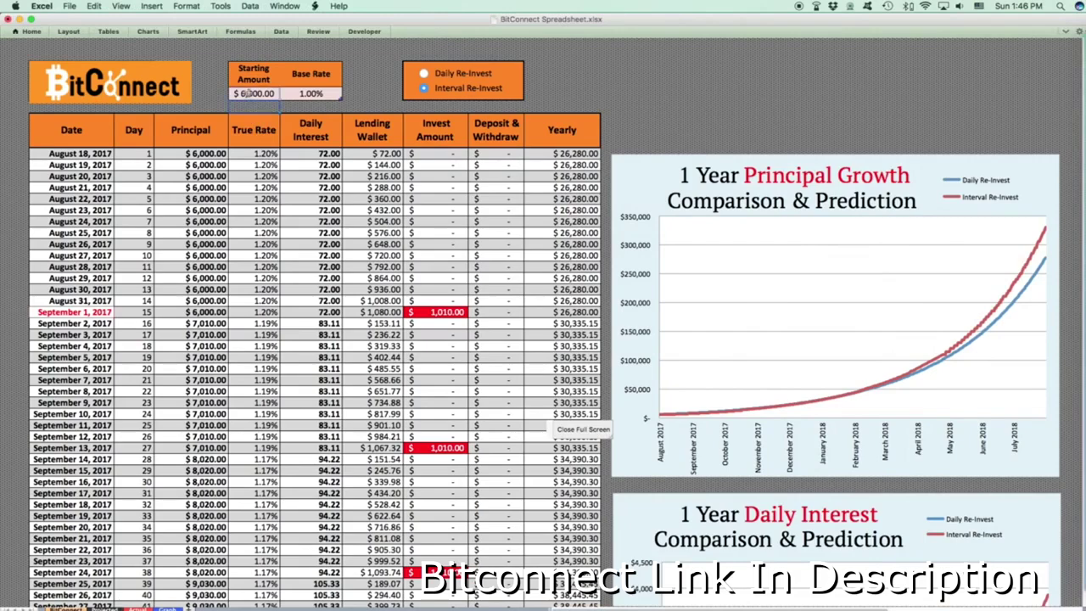
text(10000)
key(BackSpace)
text(0)
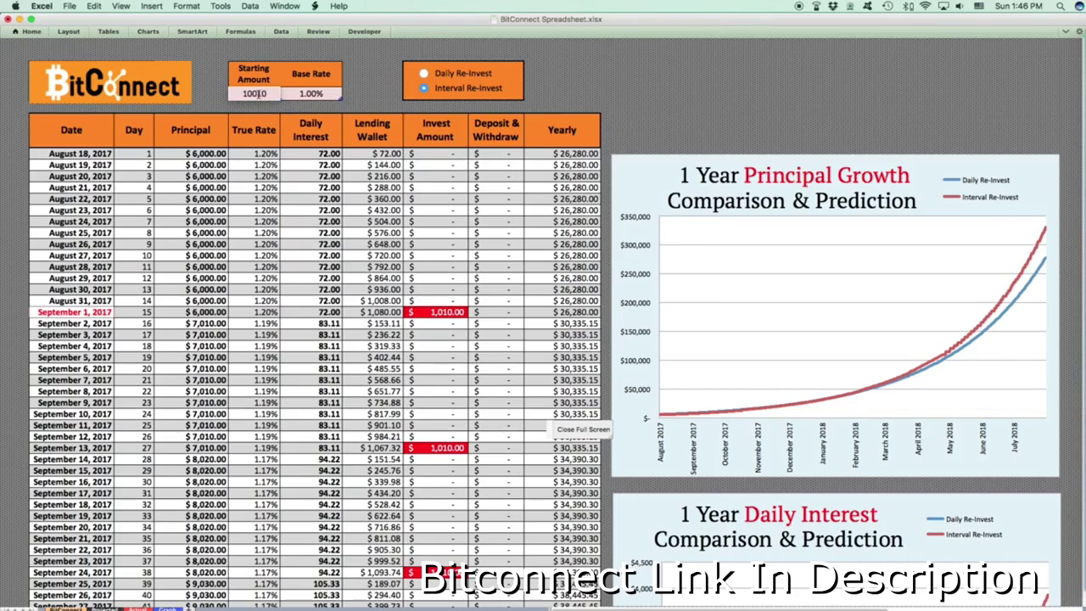
key(Return)
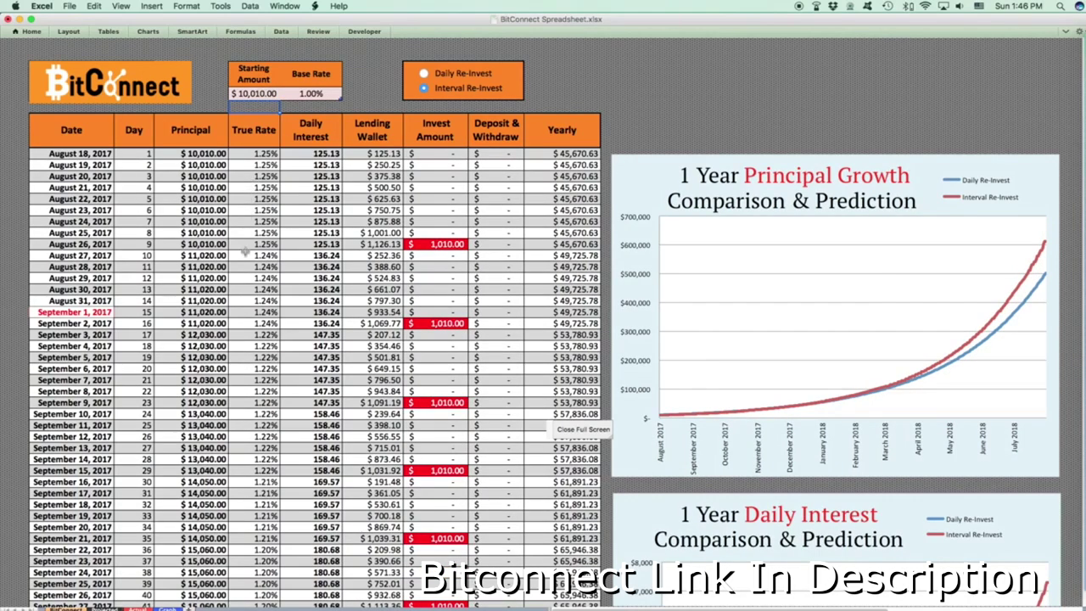
Step: Compare Daily Re-Invest with Interval Re-Invest for the $10,010 starting amount, ending on Interval Re-Invest
click(424, 74)
click(424, 90)
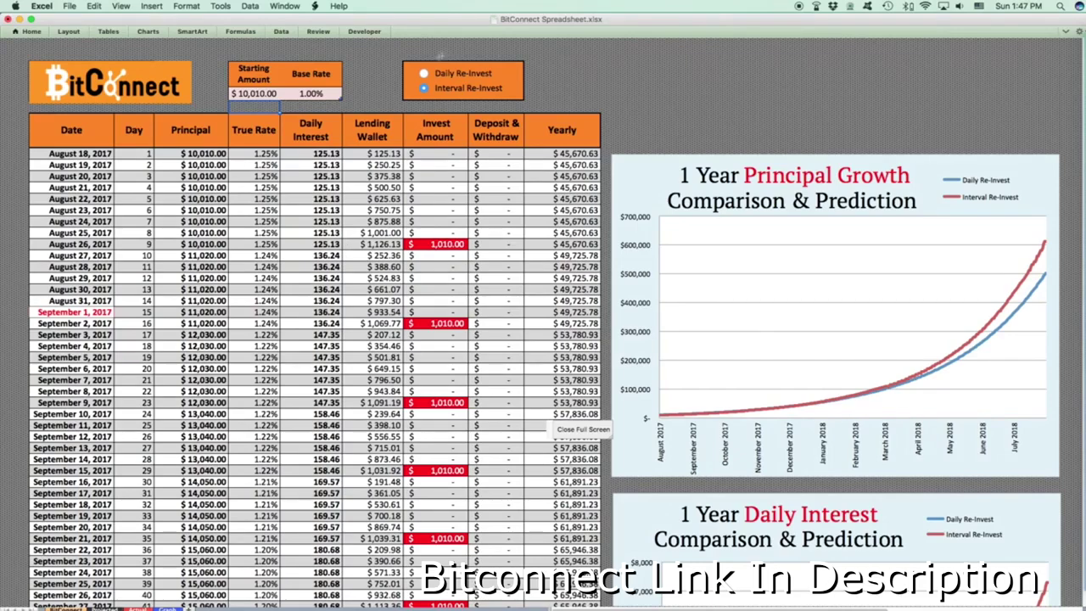
click(424, 74)
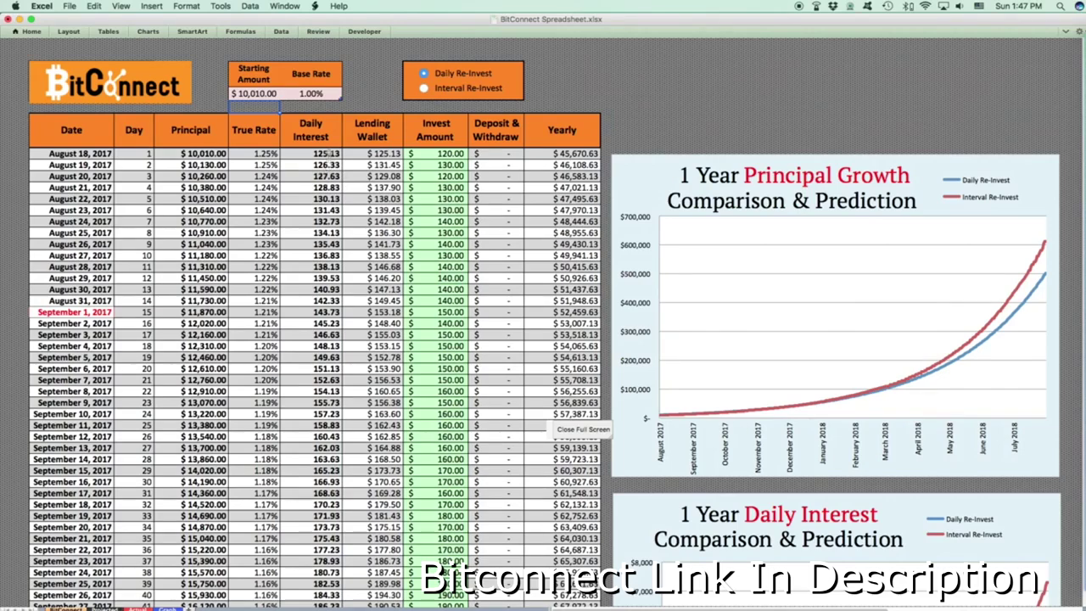
click(426, 94)
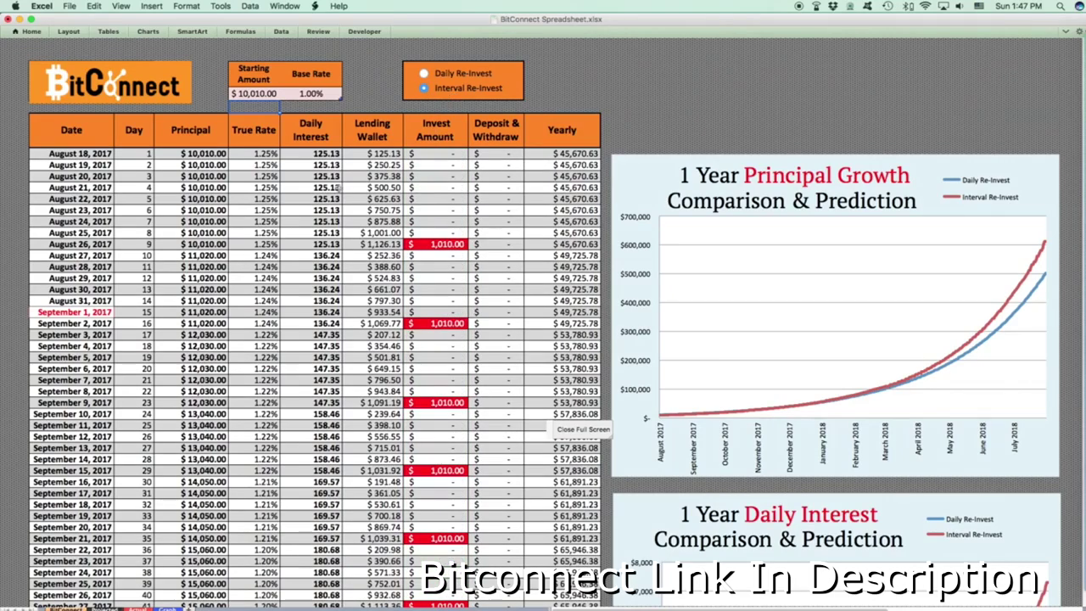
Step: Check the Base Rate and examine the Daily Interest comparison chart for the $10,010 starting amount
scroll(778, 341, down, 1)
scroll(778, 341, down, 3)
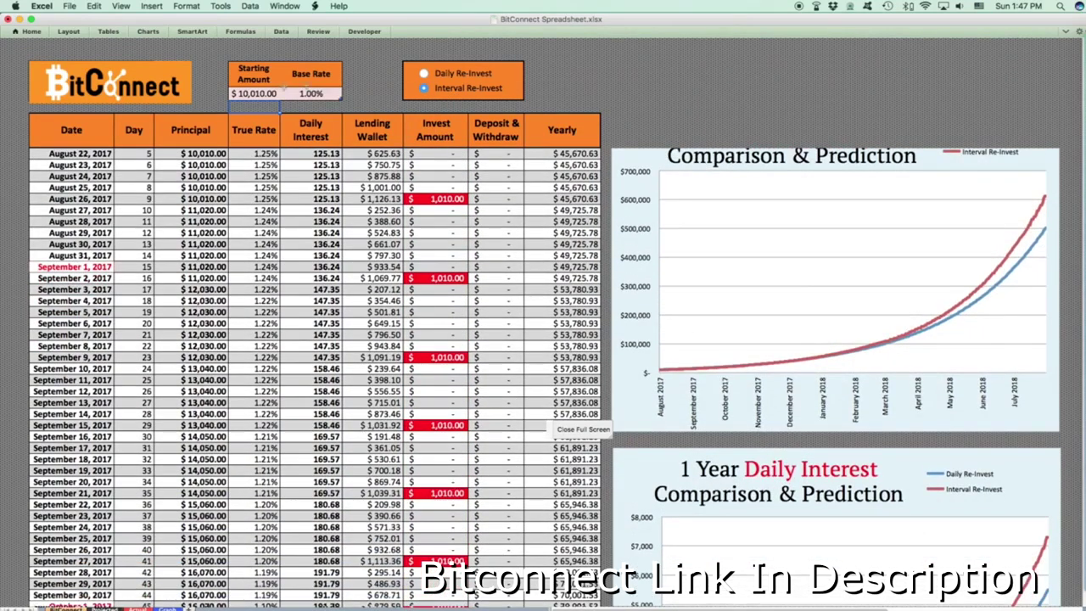
click(307, 93)
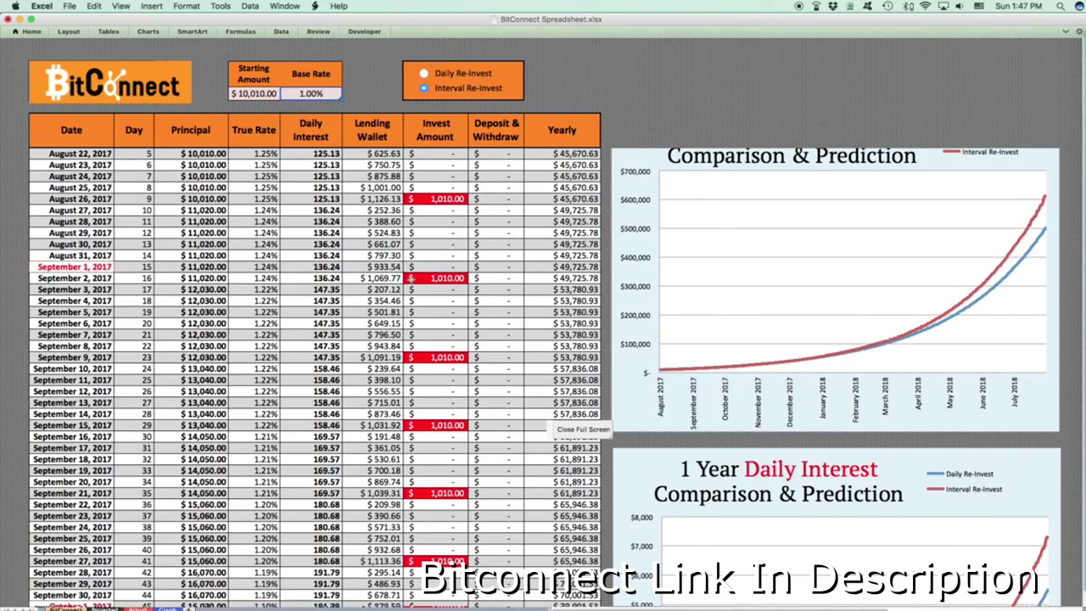
scroll(283, 115, down, 1)
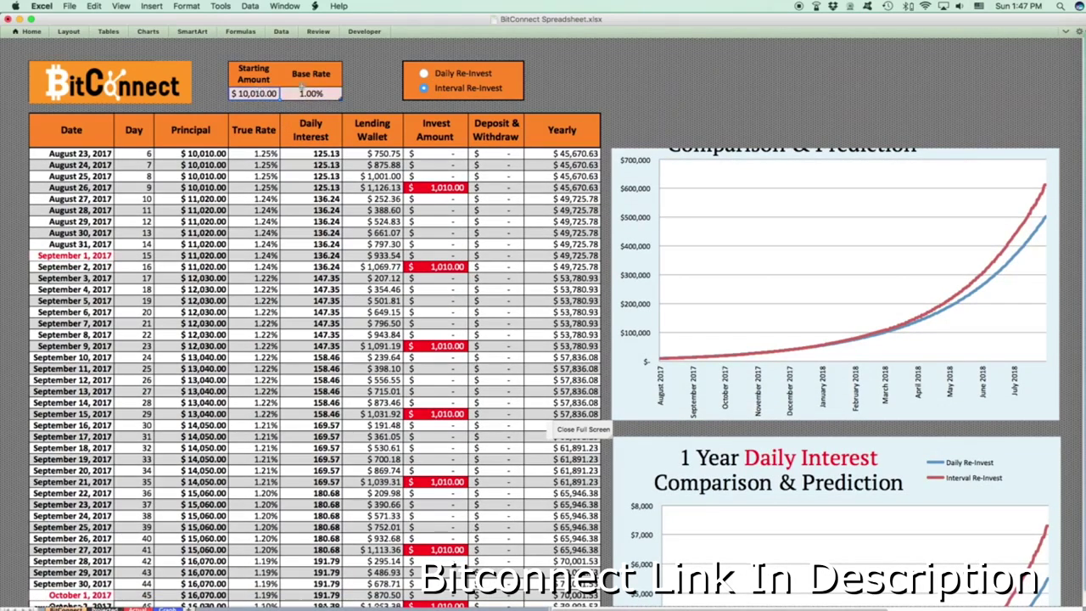
scroll(821, 380, down, 1)
scroll(821, 380, down, 15)
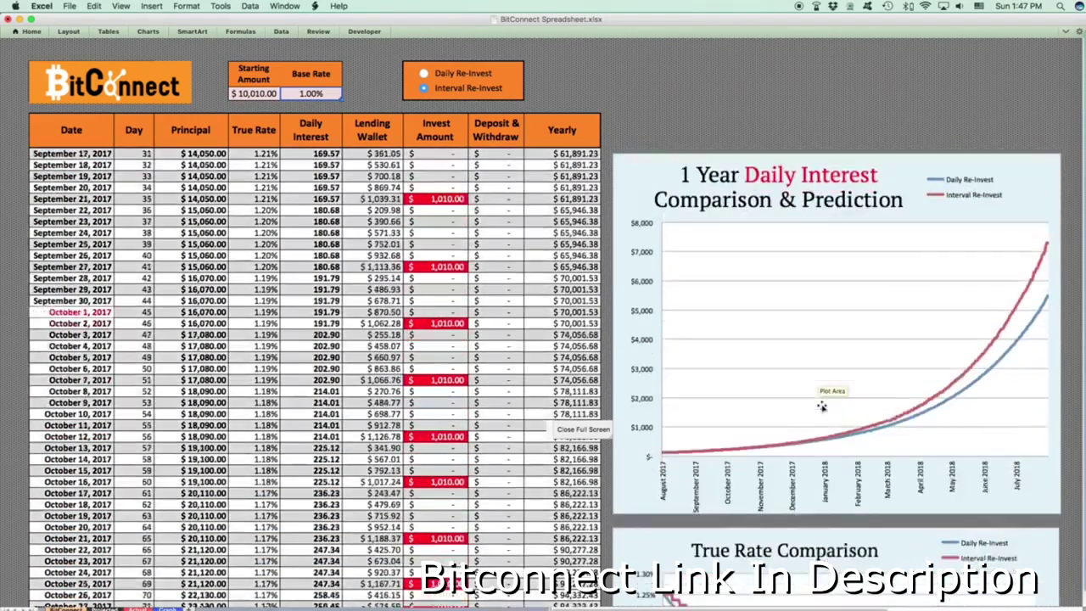
scroll(821, 442, up, 15)
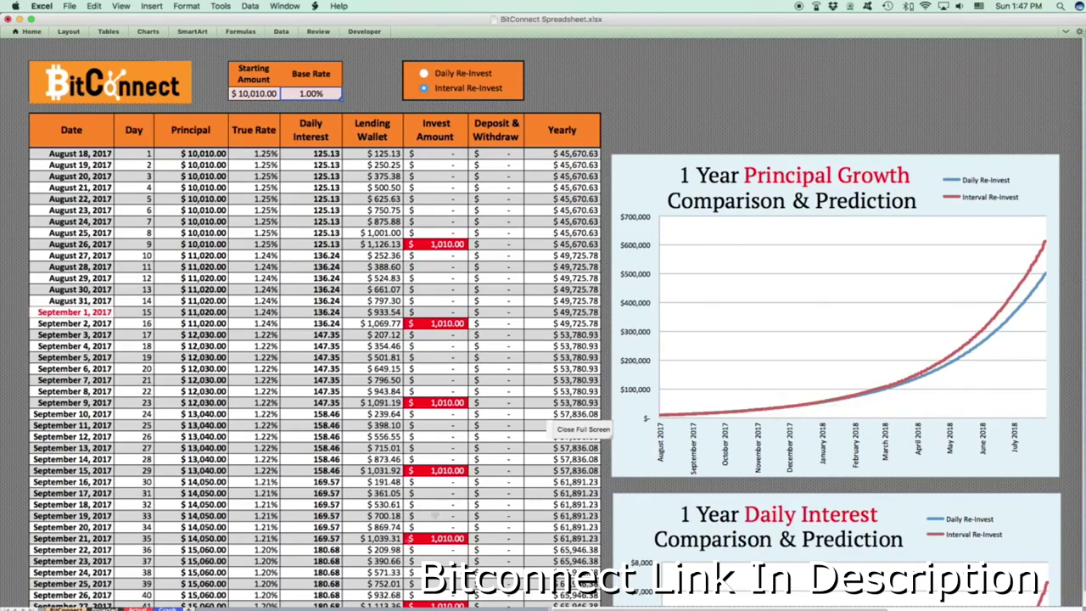
Step: Open the Projected sheet and select its Base Rate
click(105, 608)
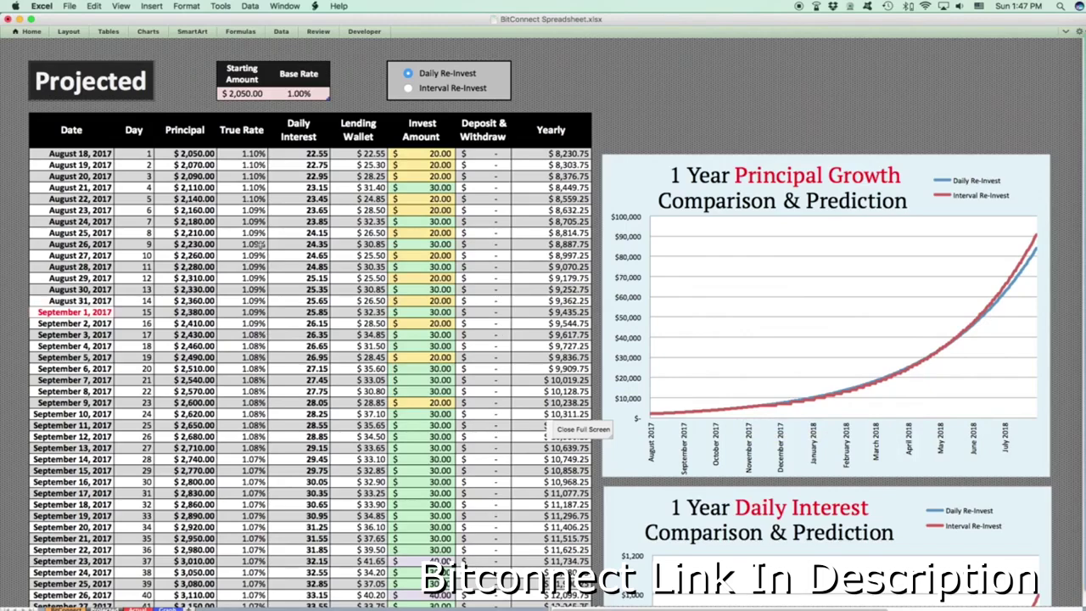
click(268, 93)
click(287, 95)
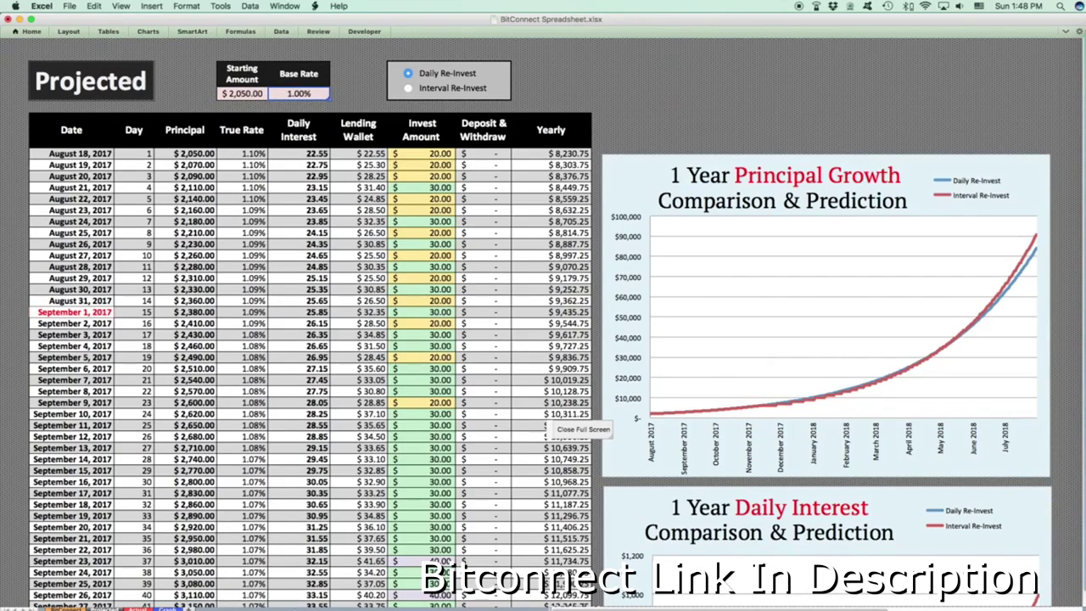
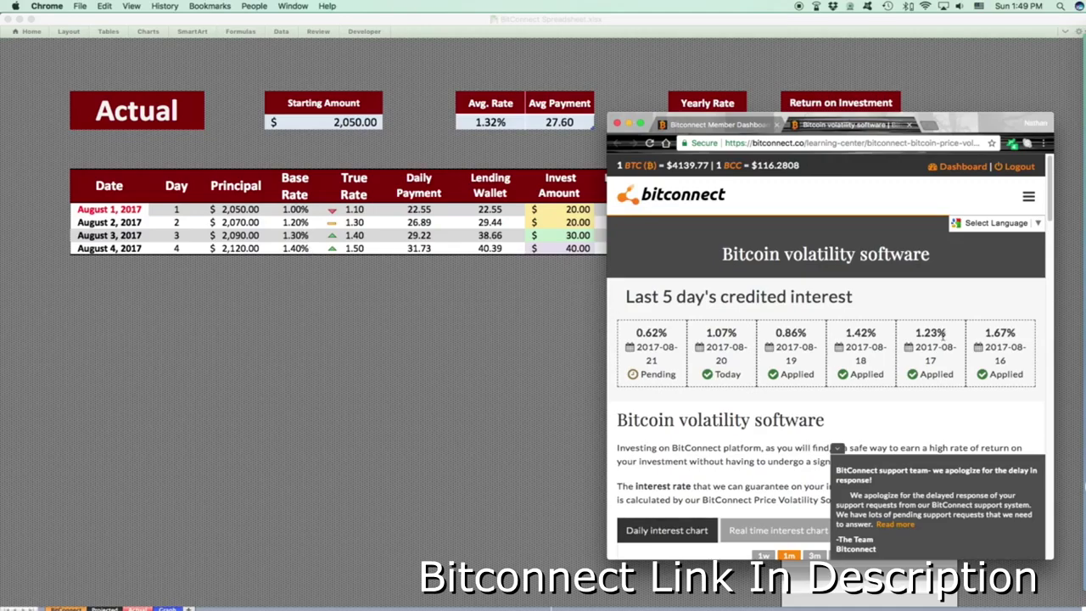
Step: Minimize the browser window and select the first empty date in the Actual sheet's Date, Time and Amount table
click(629, 124)
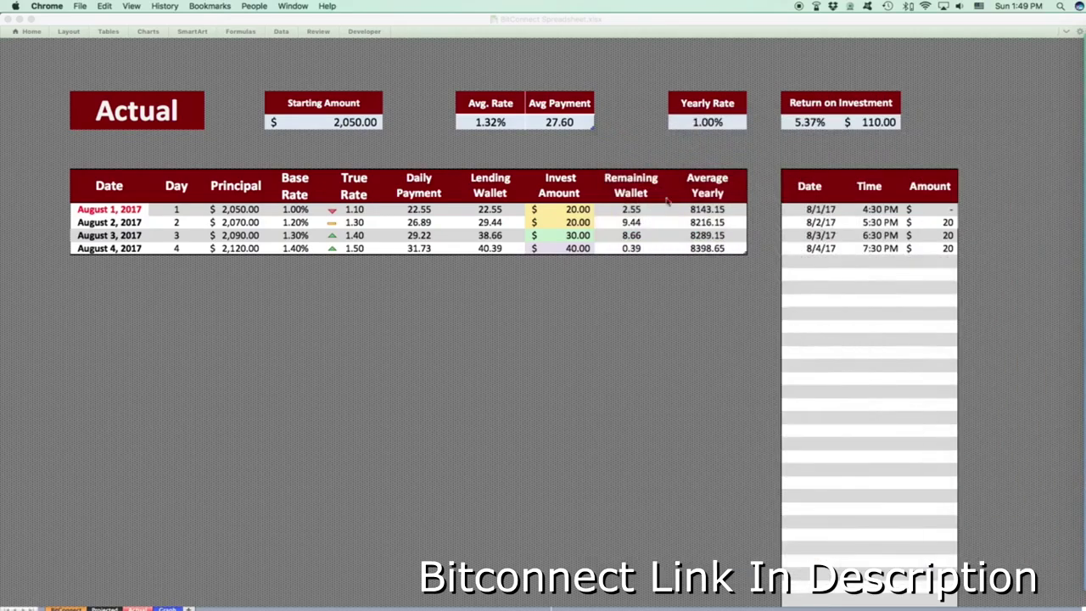
click(811, 271)
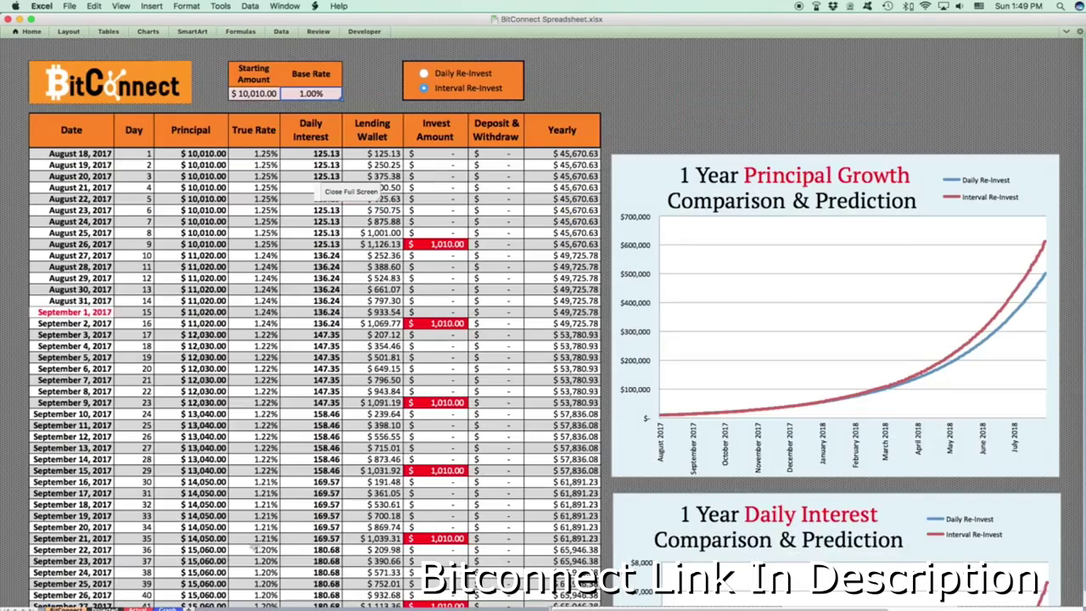
Step: On the BitConnect sheet, switch to Daily Re-Invest and set the Starting Amount to $2,010
click(427, 74)
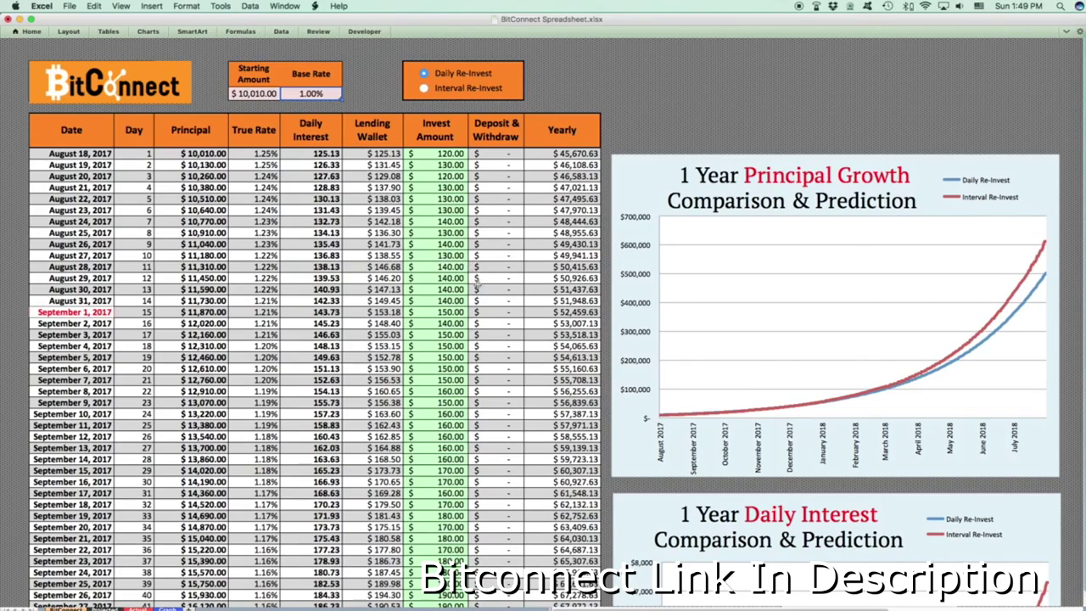
double_click(247, 94)
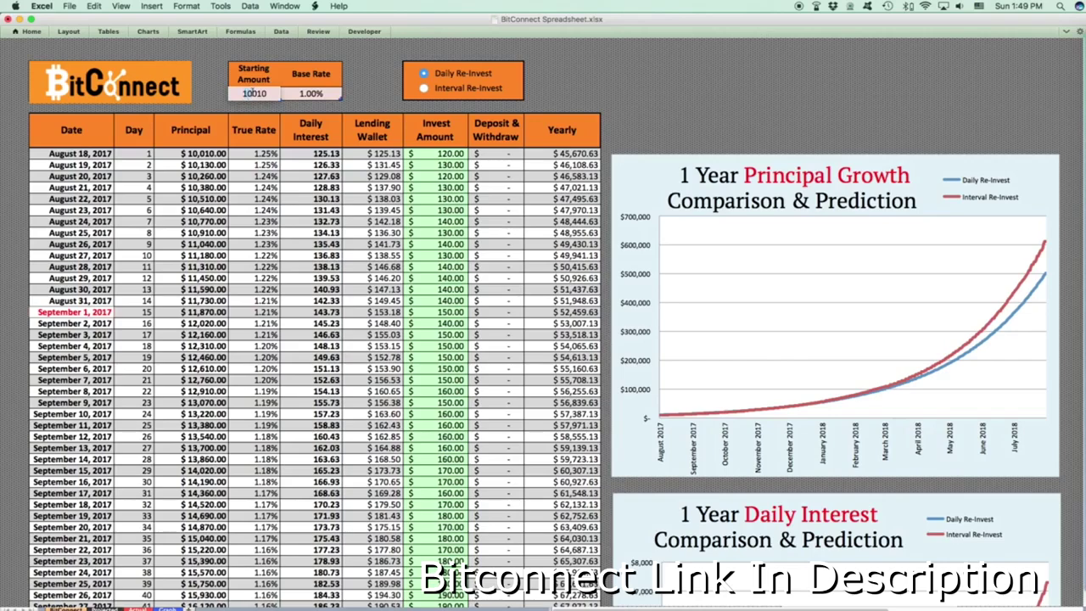
key(BackSpace)
key(BackSpace)
text(2)
key(Return)
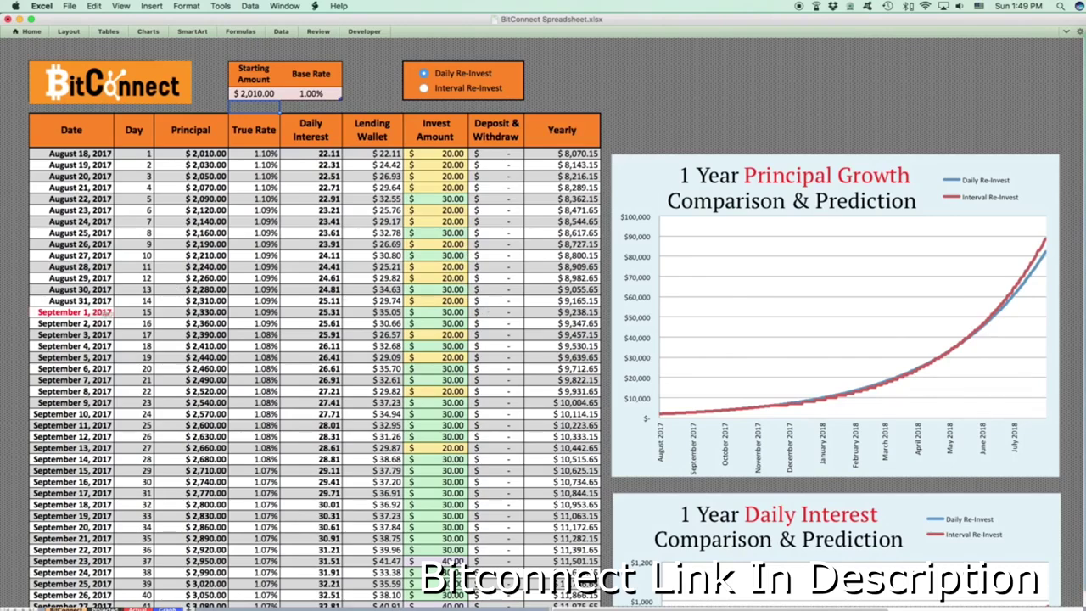
Step: Enter a $1,000 deposit in the Deposit & Withdraw column for September 1, 2017
click(496, 311)
key(BackSpace)
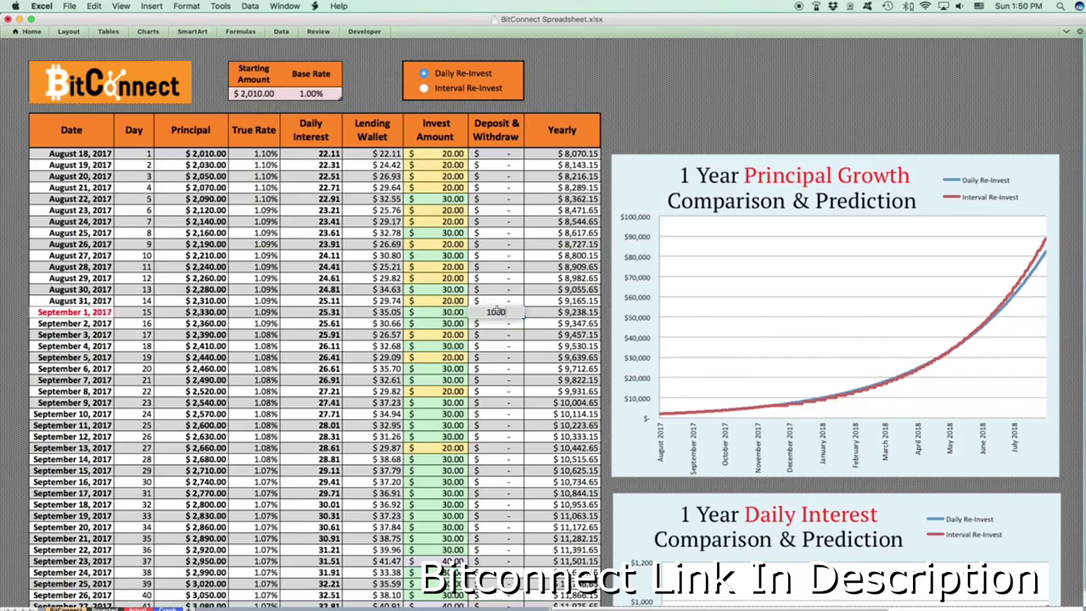
text(1000)
key(Return)
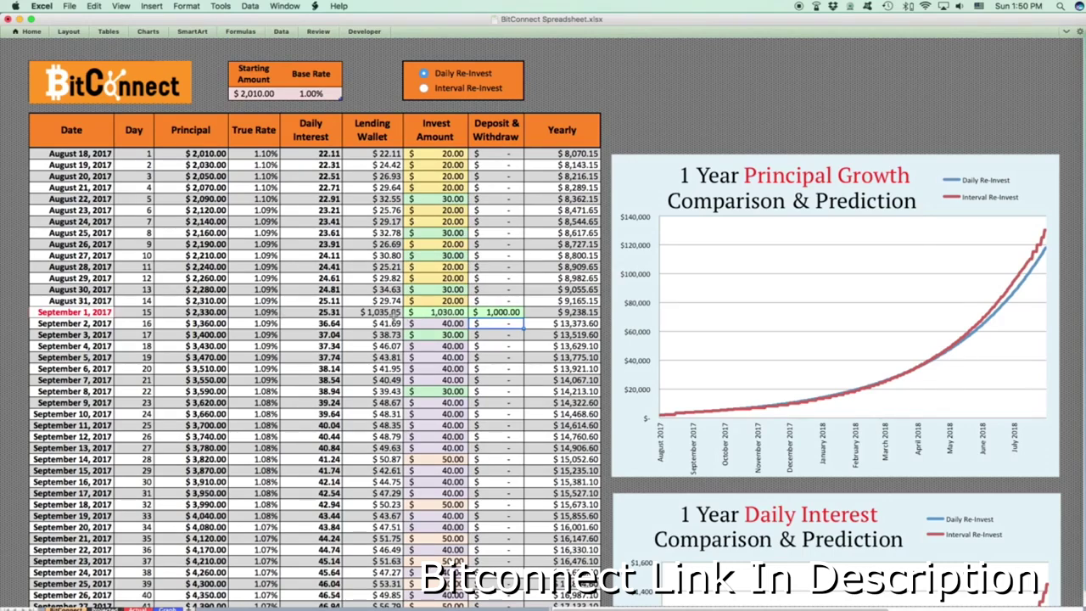
Step: Inspect the September 1, 2017 Invest Amount, clear that day's deposit and enter $1,000 there again
click(440, 313)
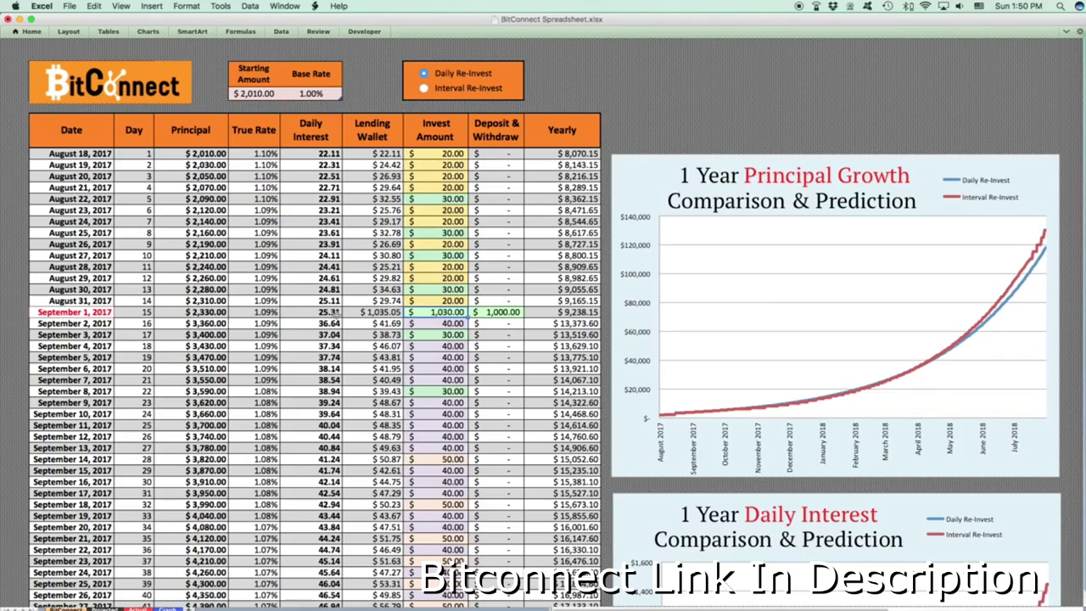
click(495, 312)
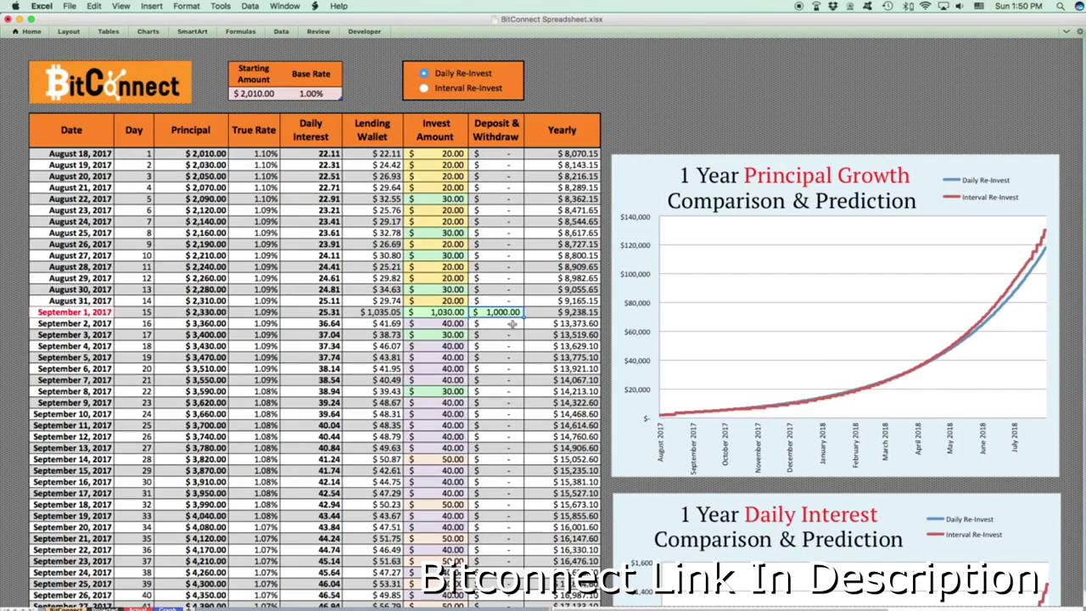
key(BackSpace)
click(512, 324)
click(494, 312)
double_click(493, 312)
text(1000)
key(Return)
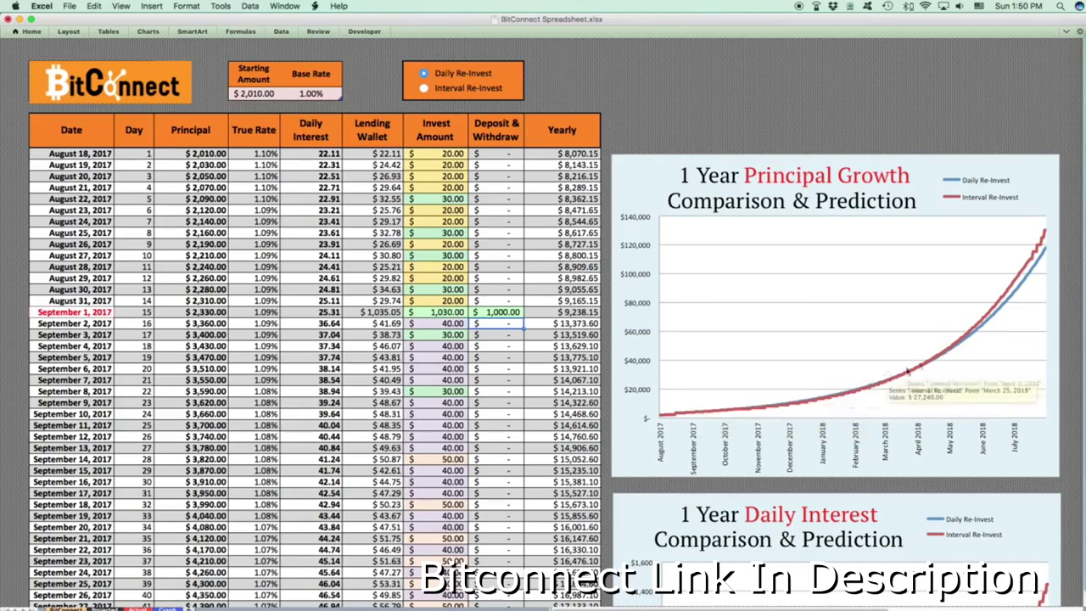
Step: Reset the September 1, 2017 deposit to 0 and enter a $1,000 deposit for September 2, 2017
mouse_move(1042, 248)
scroll(888, 425, down, 4)
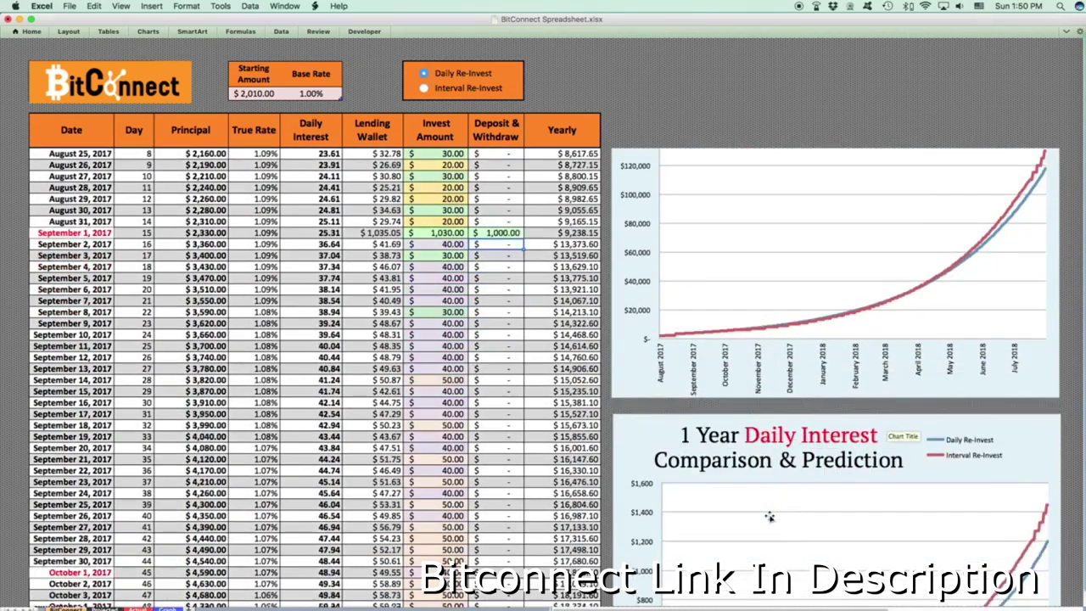
scroll(760, 357, up, 4)
click(508, 314)
text(0)
key(Return)
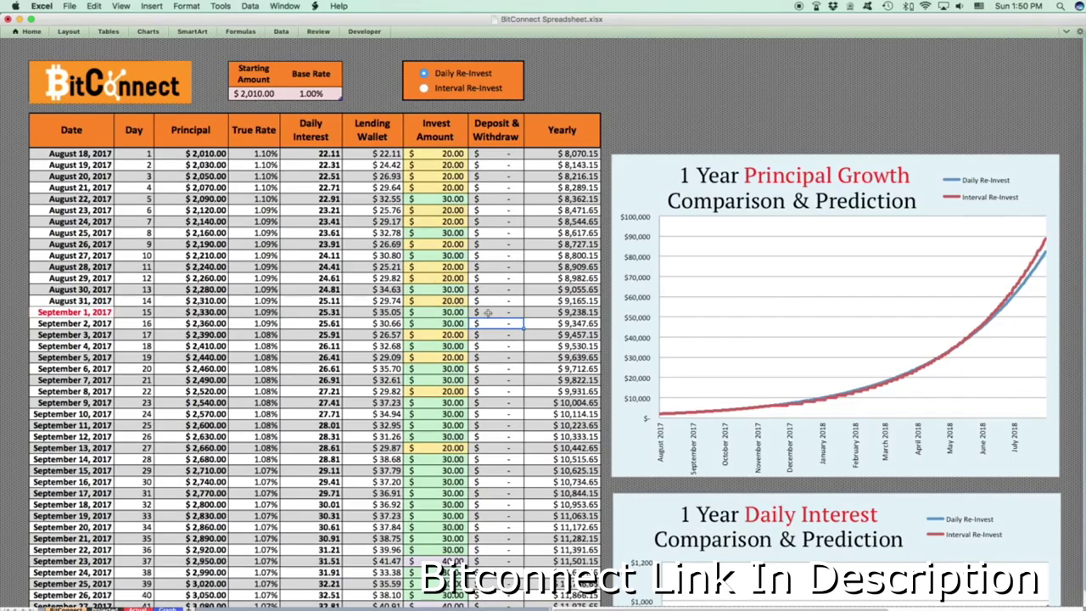
text(1000)
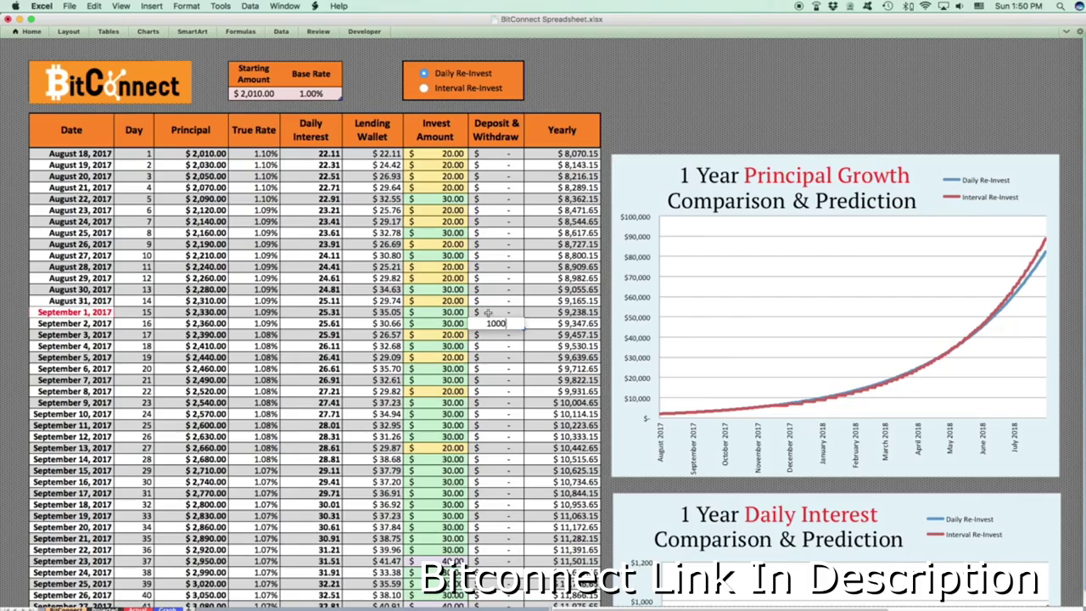
key(Return)
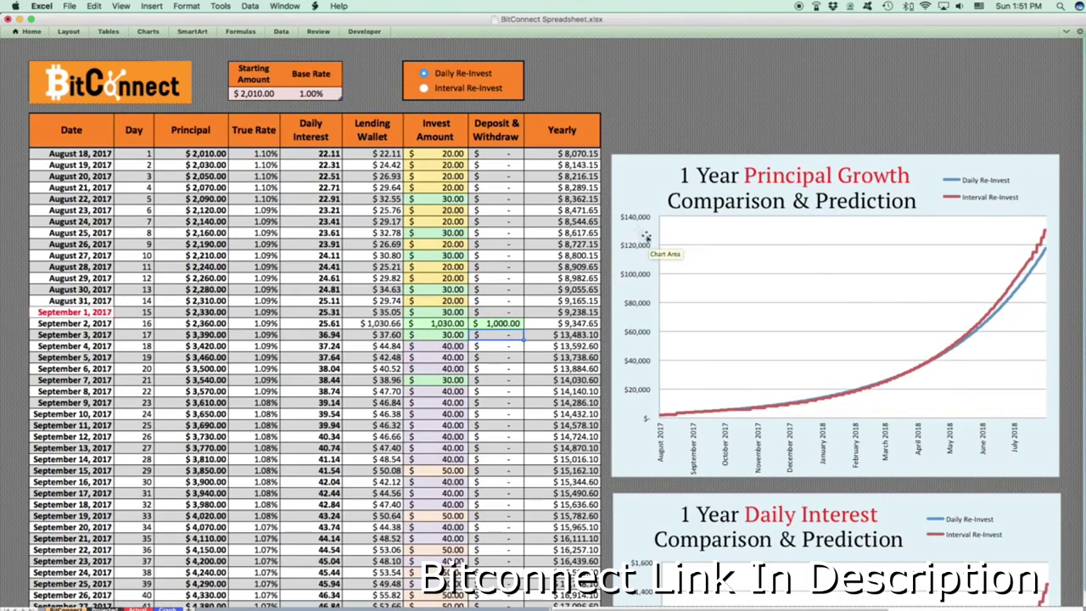
Step: Examine the Principal Growth and Daily Interest comparison charts with the September 2, 2017 deposit included
scroll(711, 441, down, 5)
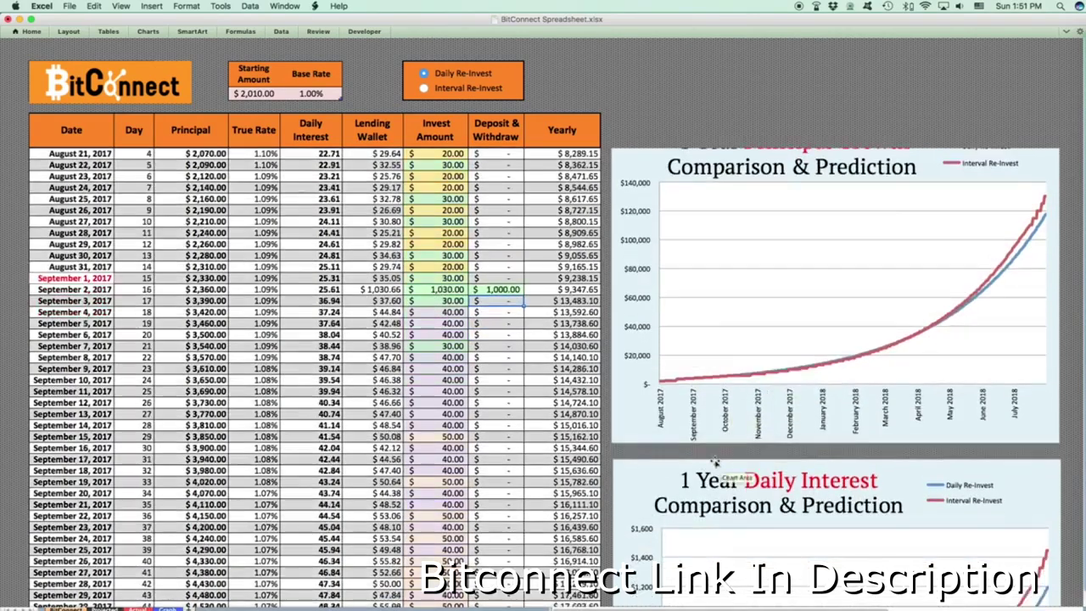
scroll(711, 461, down, 4)
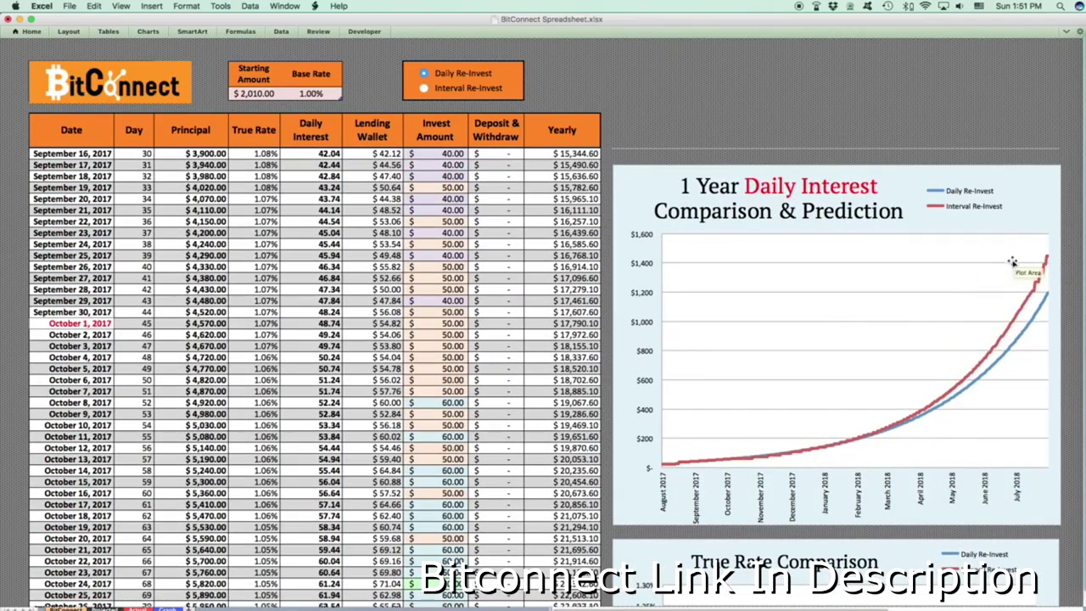
Step: Examine the Principal Growth, Daily Interest and True Rate comparison charts, checking where the daily and interval re-invest lines diverge
scroll(594, 340, up, 8)
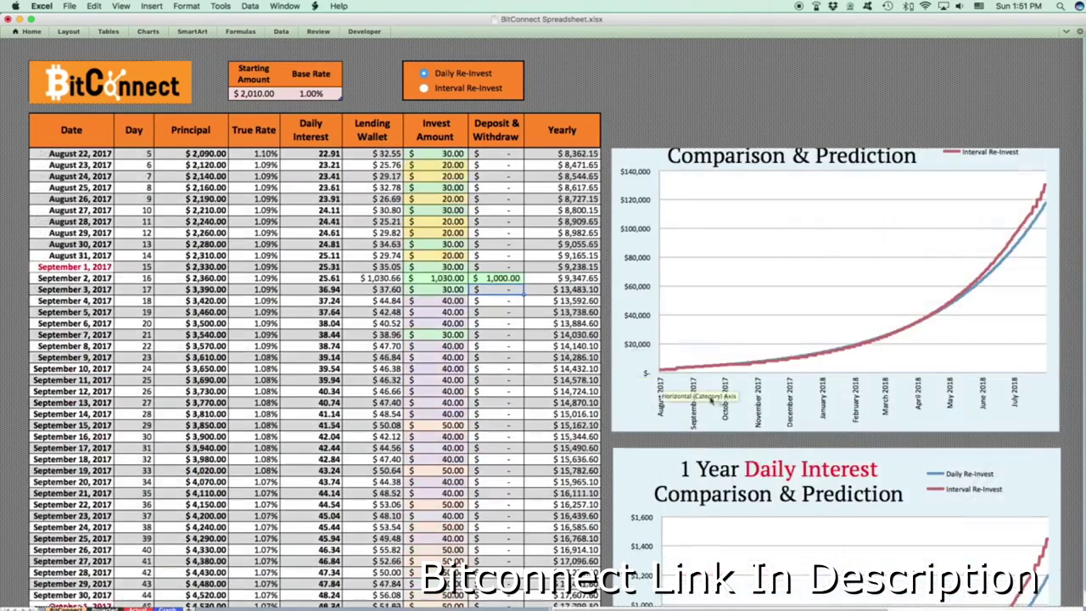
scroll(711, 406, down, 1)
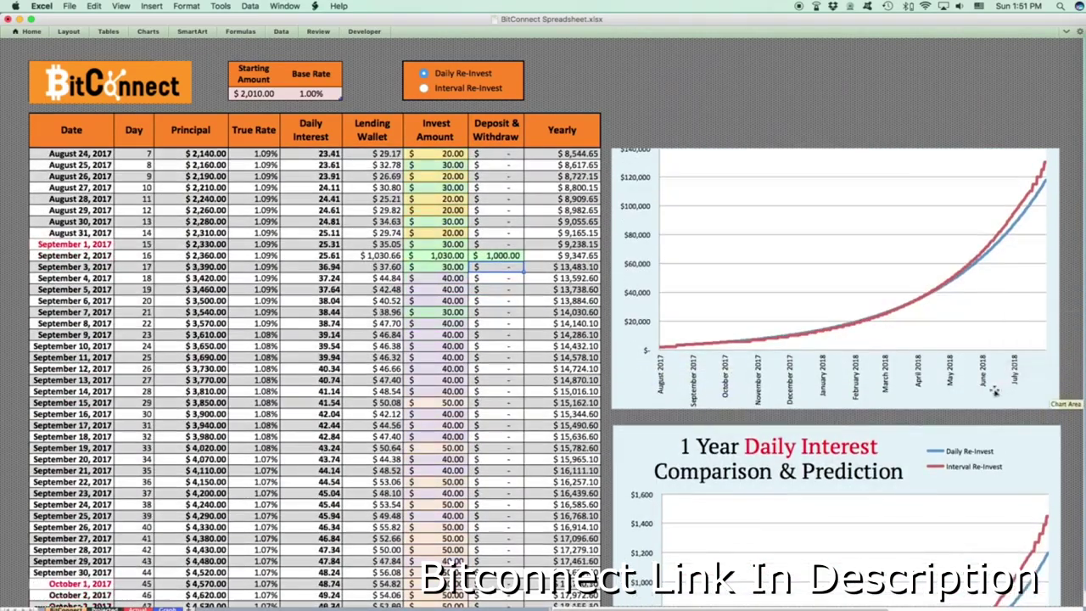
scroll(976, 398, down, 10)
scroll(976, 399, down, 2)
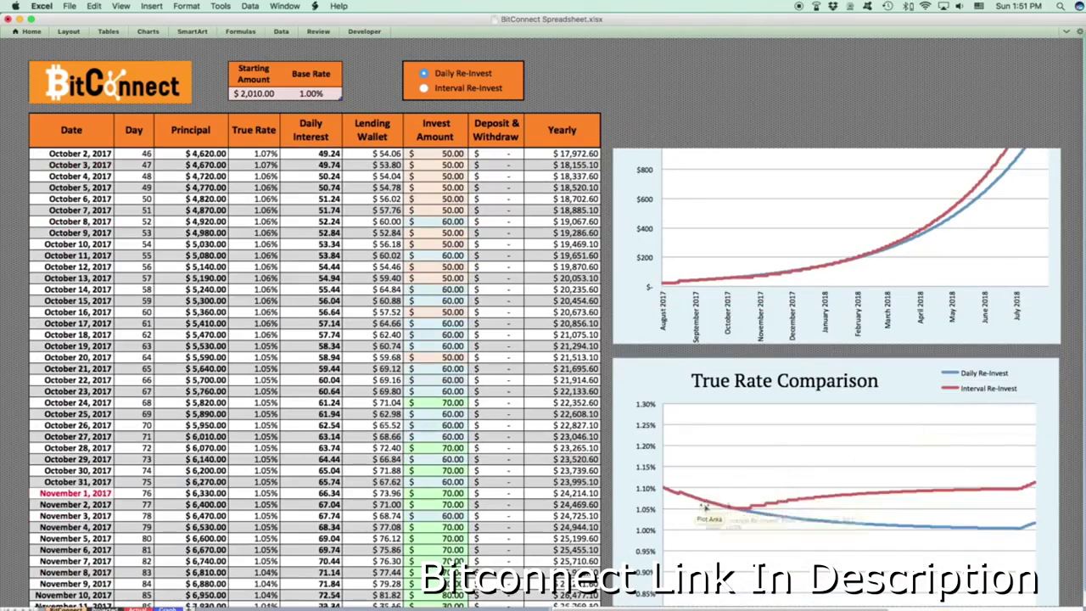
mouse_move(681, 496)
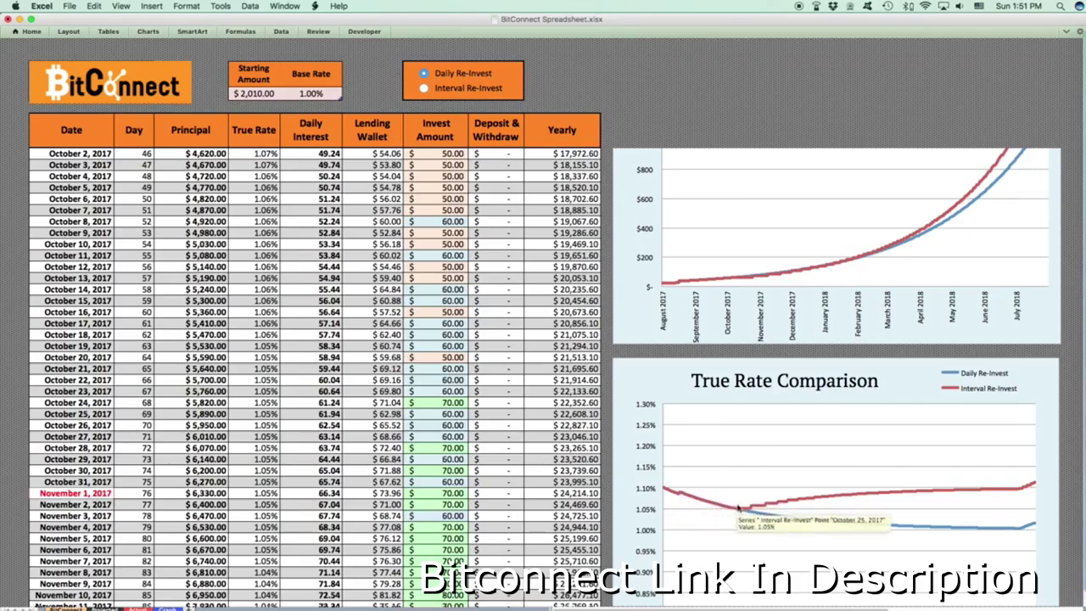
scroll(766, 418, up, 5)
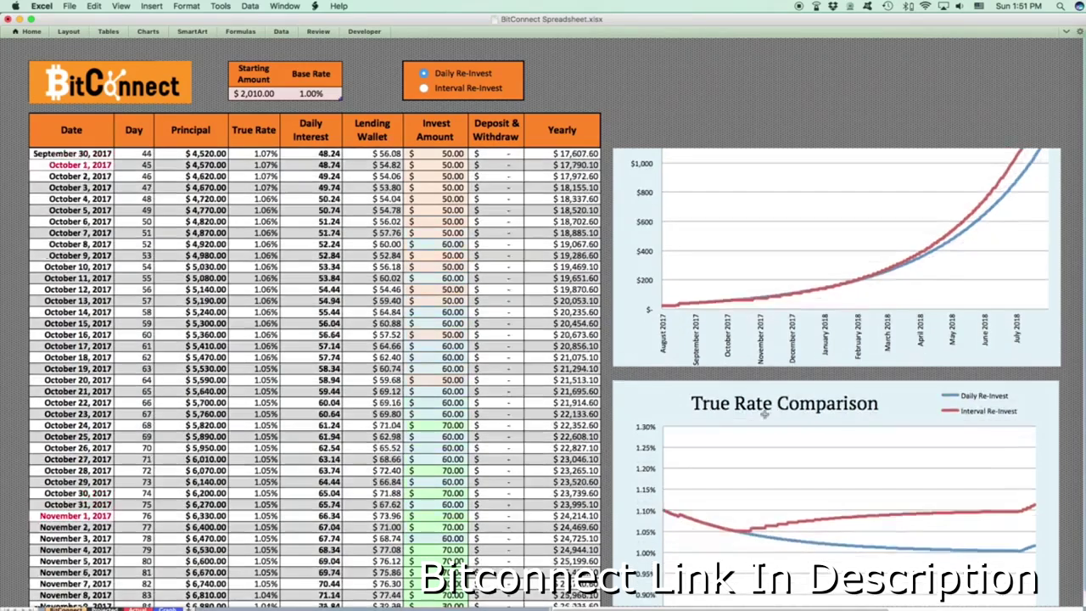
scroll(766, 417, up, 10)
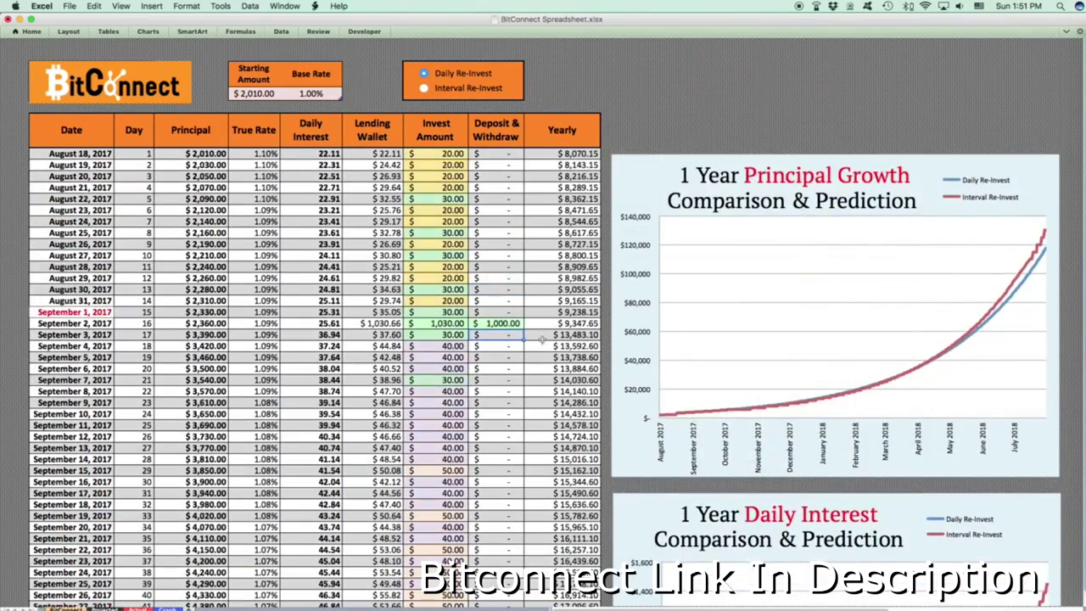
Step: Clear the $1,000 deposit for September 2, 2017 from the Deposit & Withdraw column
click(502, 324)
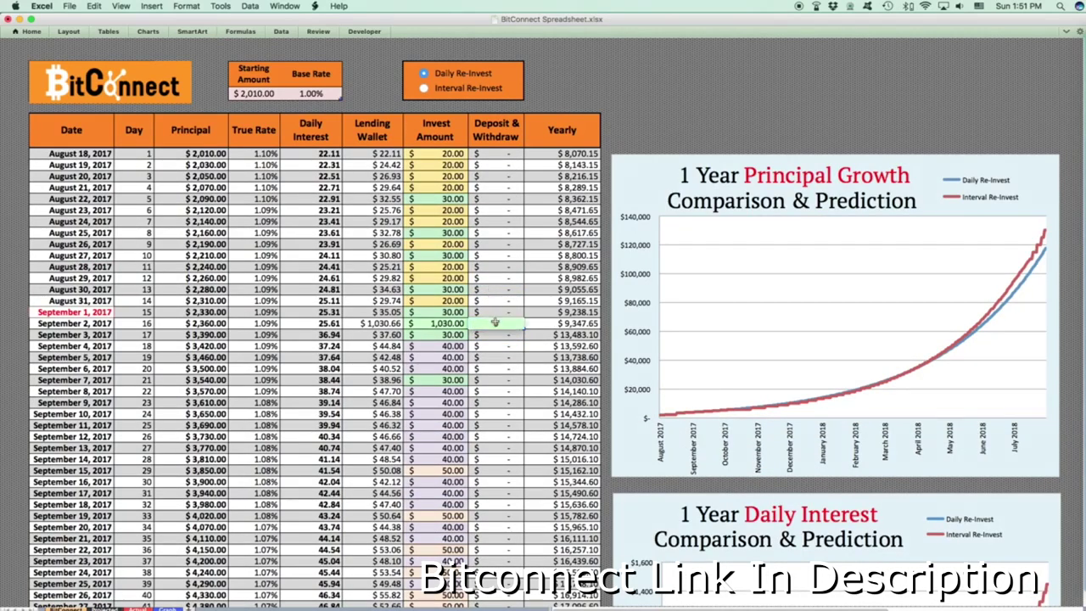
key(Delete)
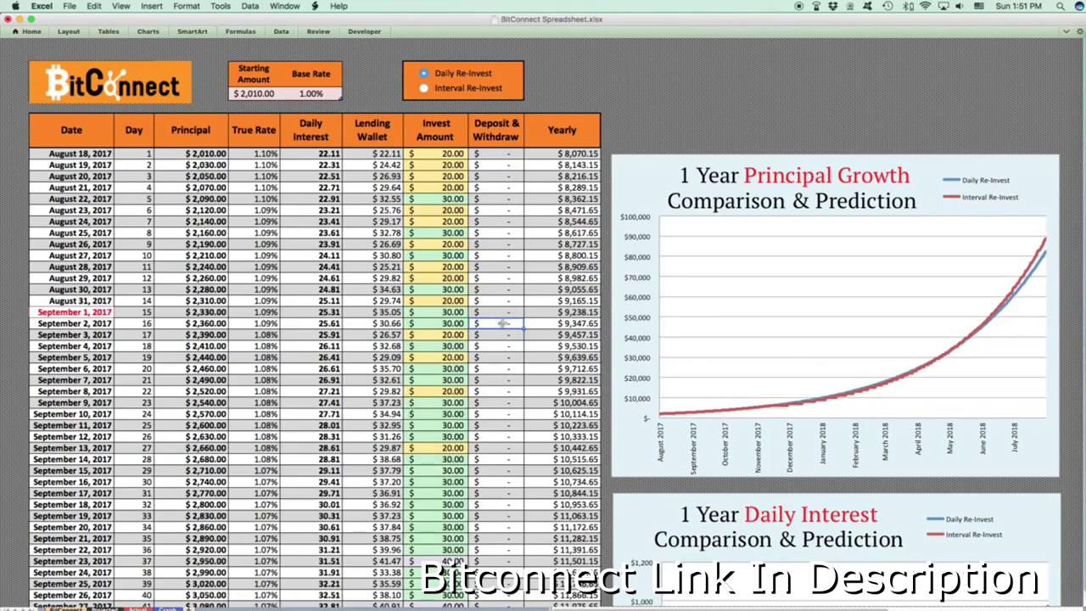
click(392, 313)
Step: Enter a withdrawal of -30 for September 1, 2017 and check that day's Invest Amount
click(494, 312)
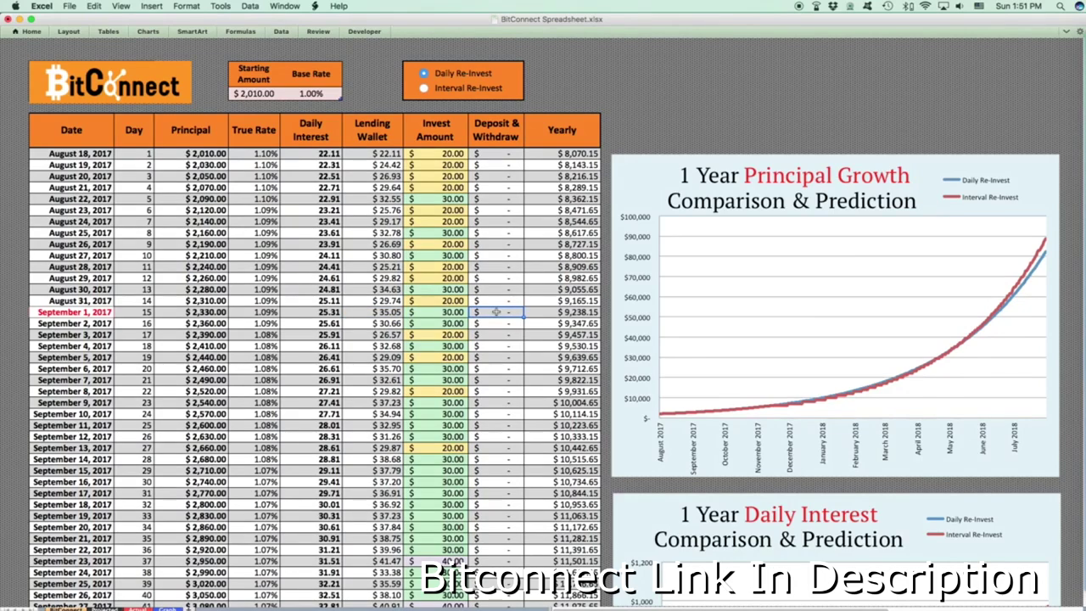
key(Delete)
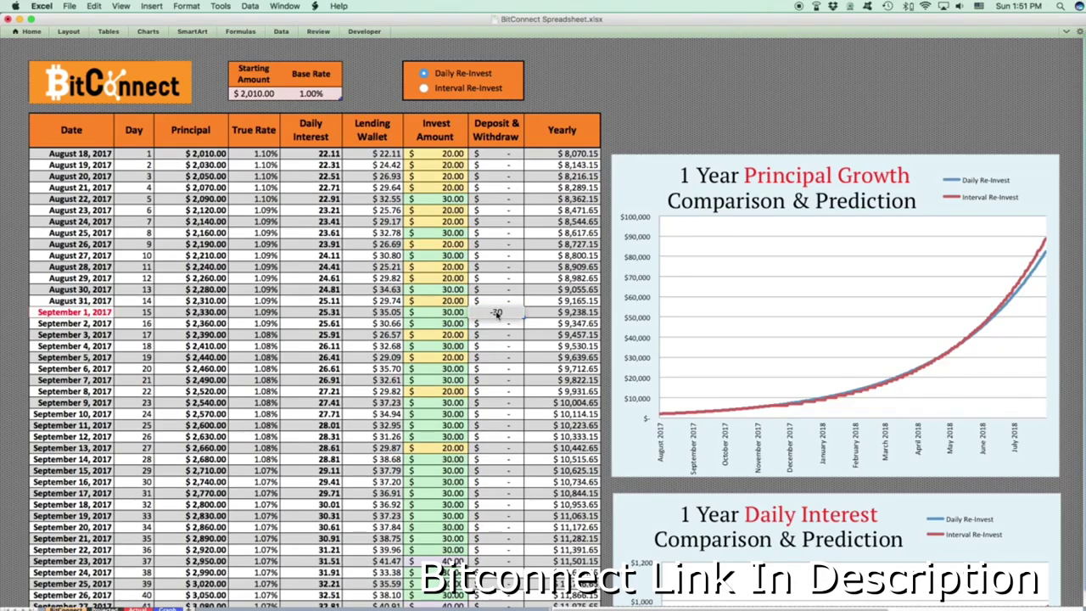
click(486, 300)
click(494, 312)
text(-30)
key(Return)
click(439, 312)
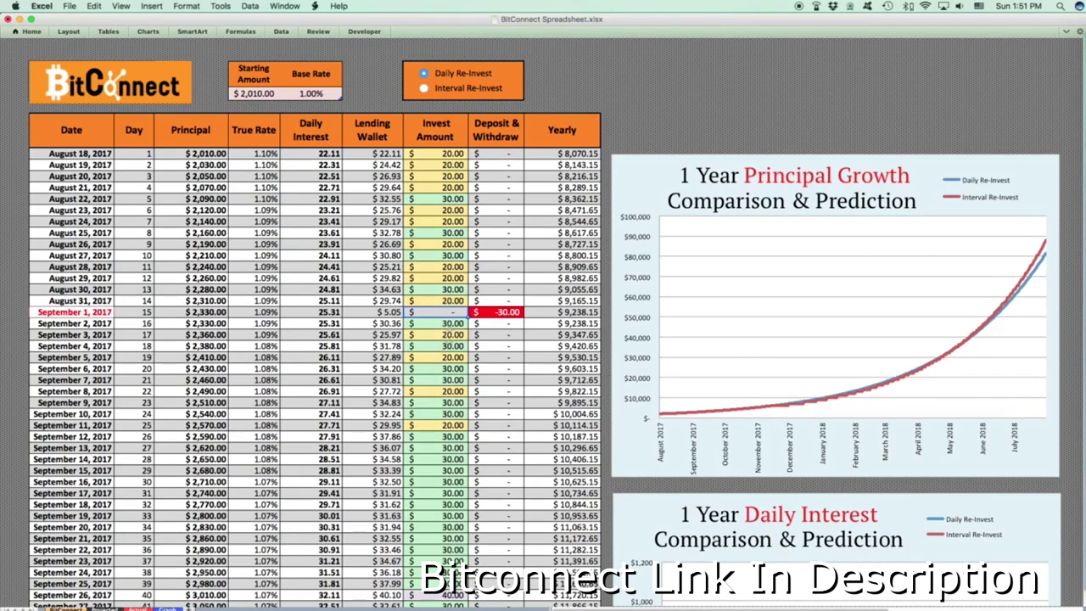
Step: Change the September 1, 2017 withdrawal to -300 and check that day's Lending Wallet and Invest Amount cells
click(492, 313)
double_click(492, 312)
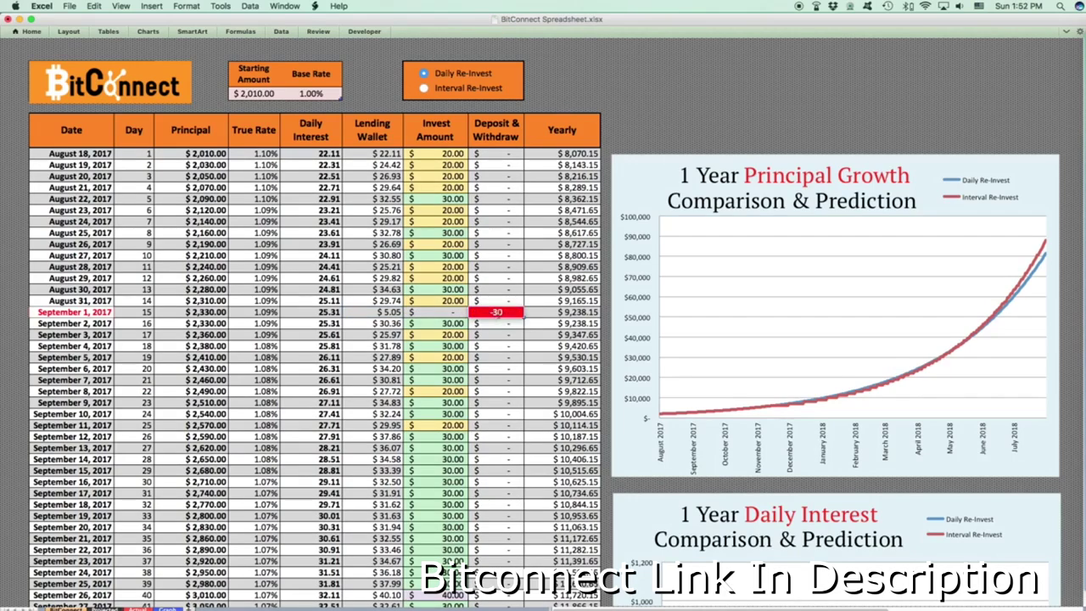
text(0)
key(Return)
click(382, 312)
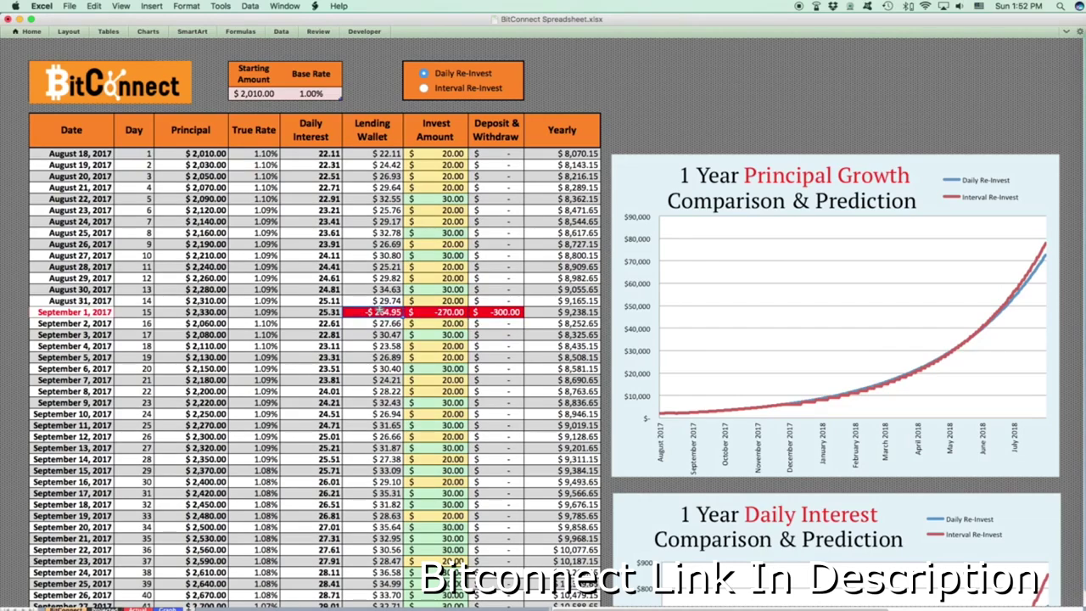
click(442, 308)
click(501, 313)
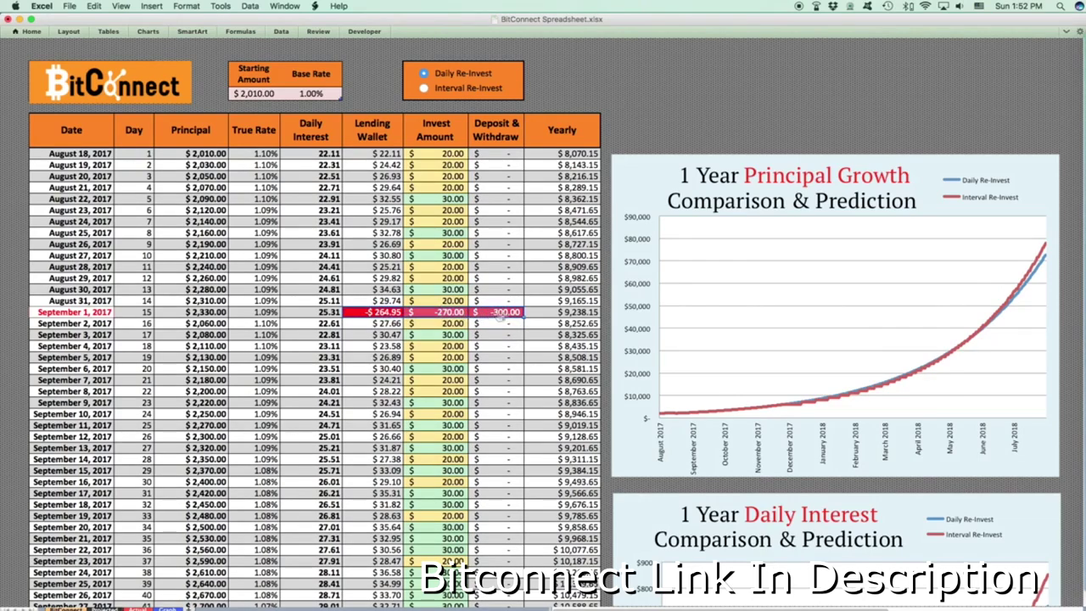
Step: Clear the withdrawal for September 1, 2017 from the Deposit & Withdraw column
text(0)
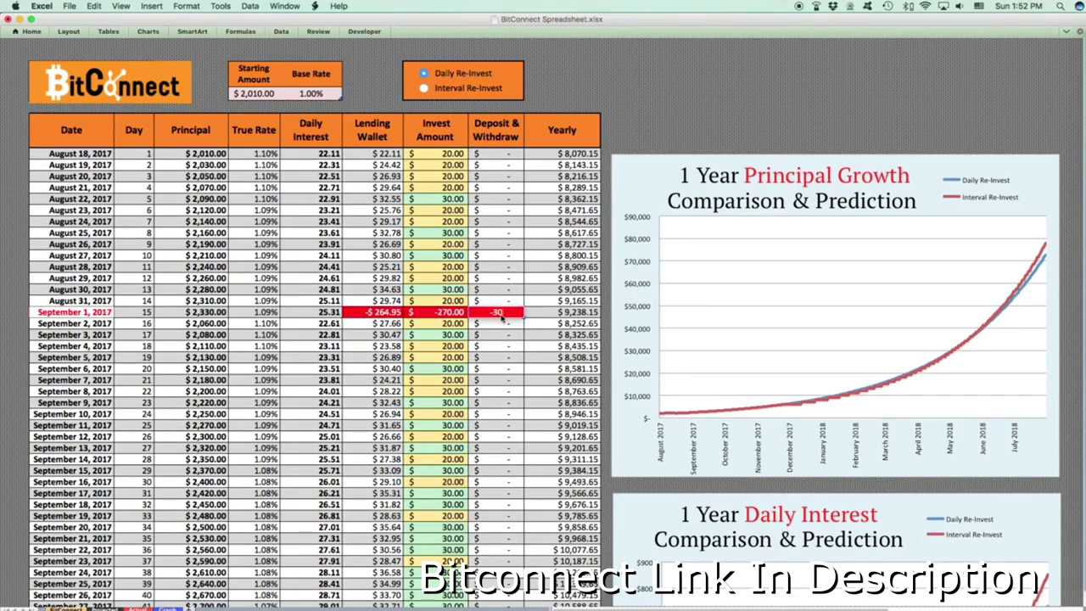
key(Return)
click(501, 312)
key(BackSpace)
key(Return)
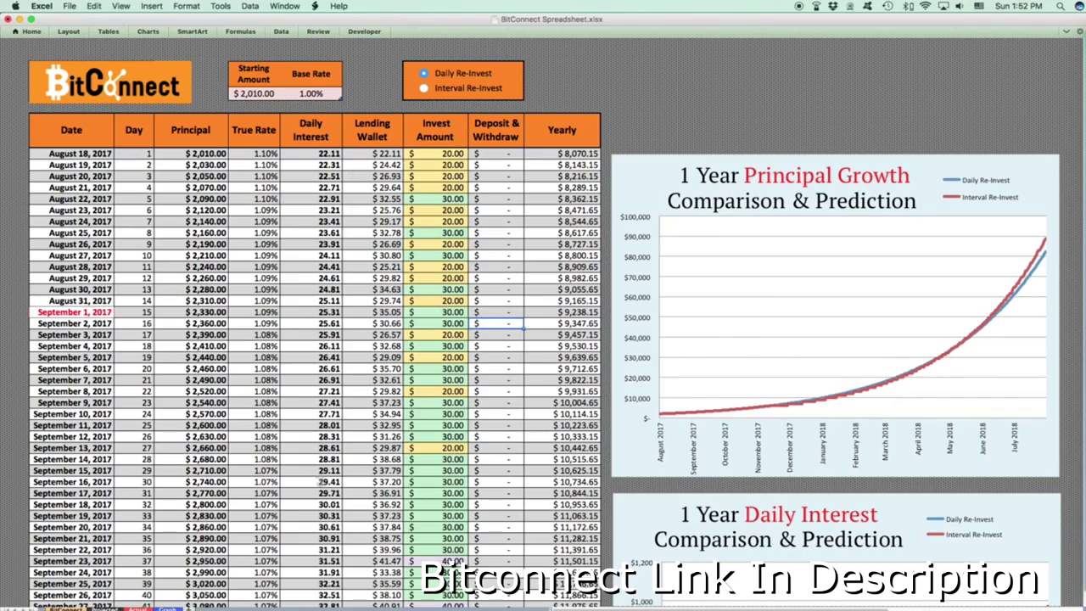
Step: Review the Starting Amount and Base Rate inputs, the table's first rows and the Yearly column
click(253, 94)
click(310, 94)
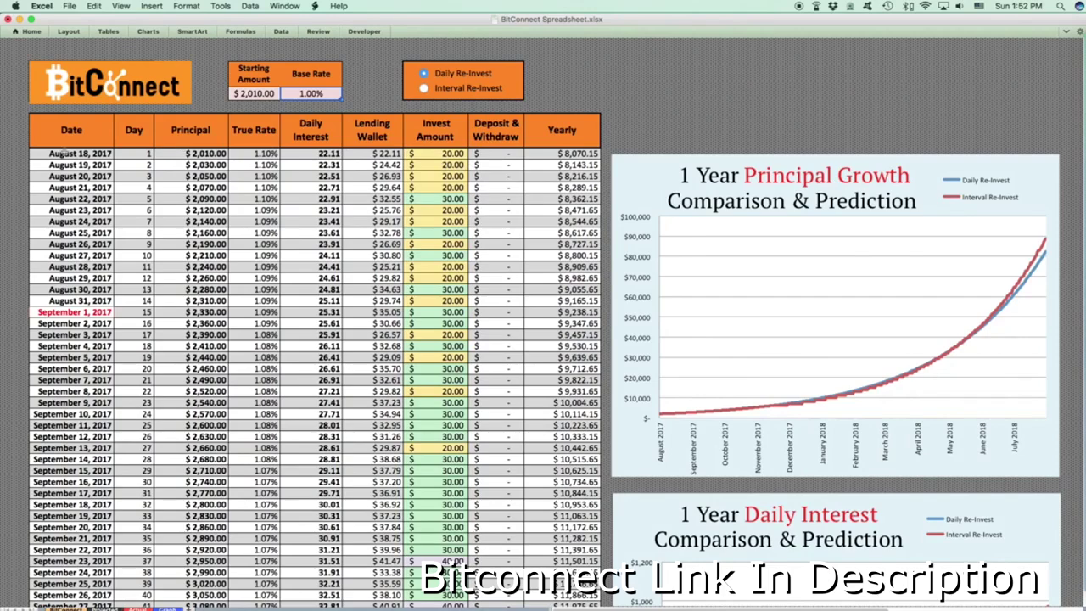
mouse_move(66, 155)
mouse_down()
mouse_move(339, 230)
mouse_move(395, 311)
mouse_up()
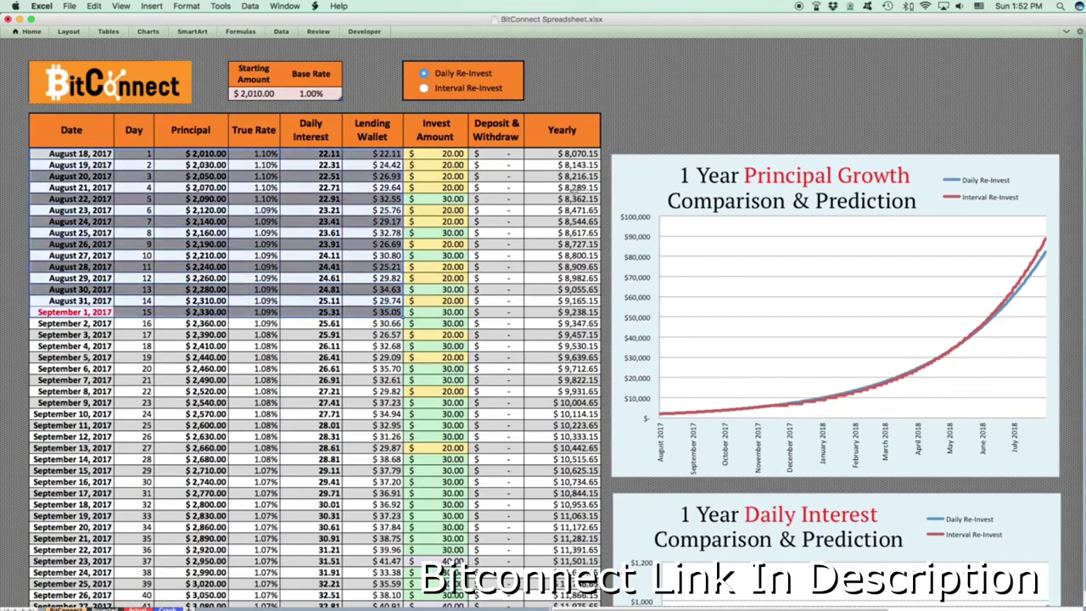
drag(560, 154, 560, 383)
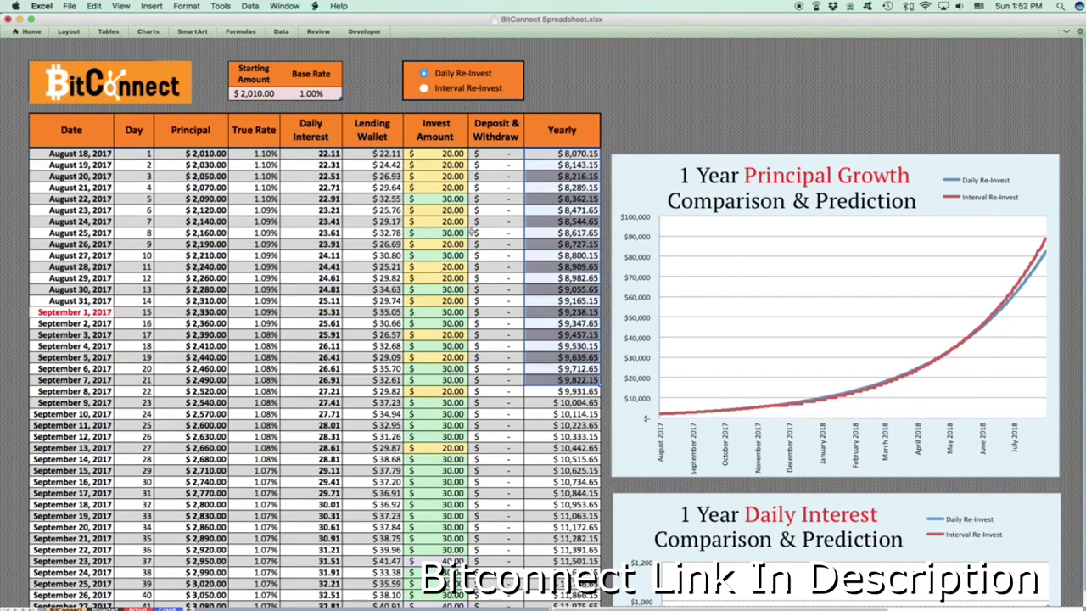
click(487, 209)
Step: Set the Day 1 date to August 20, 2017 and fill the consecutive dates down the Date column
click(82, 155)
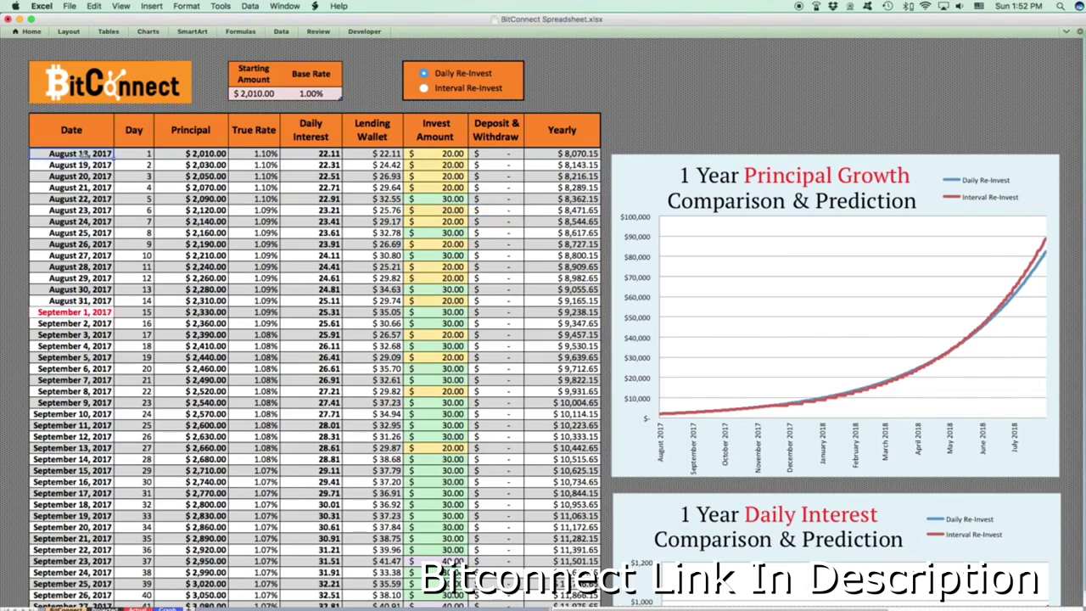
double_click(84, 154)
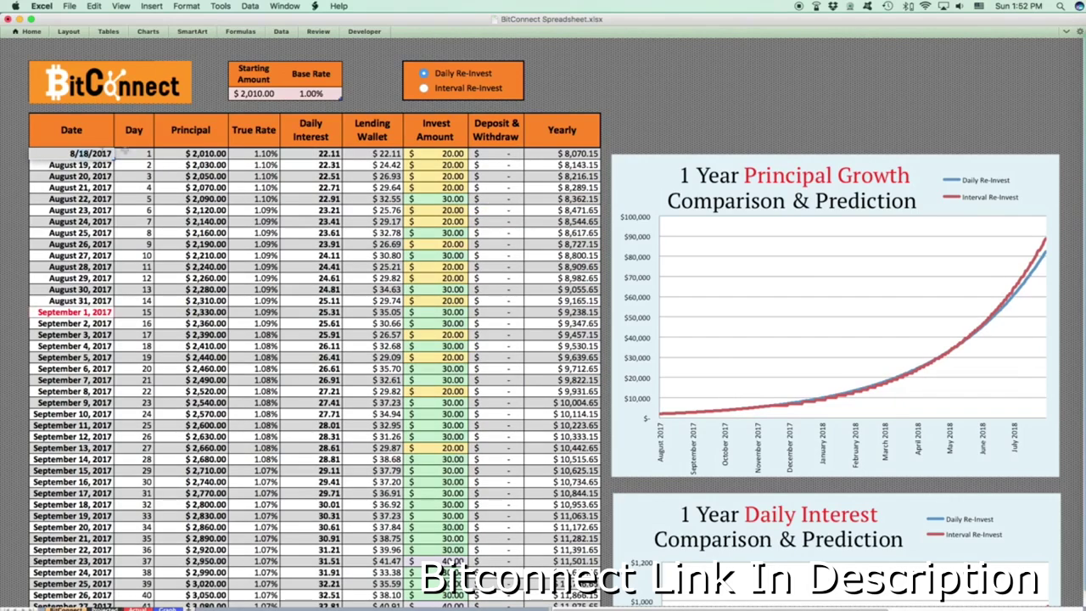
text(20)
key(Return)
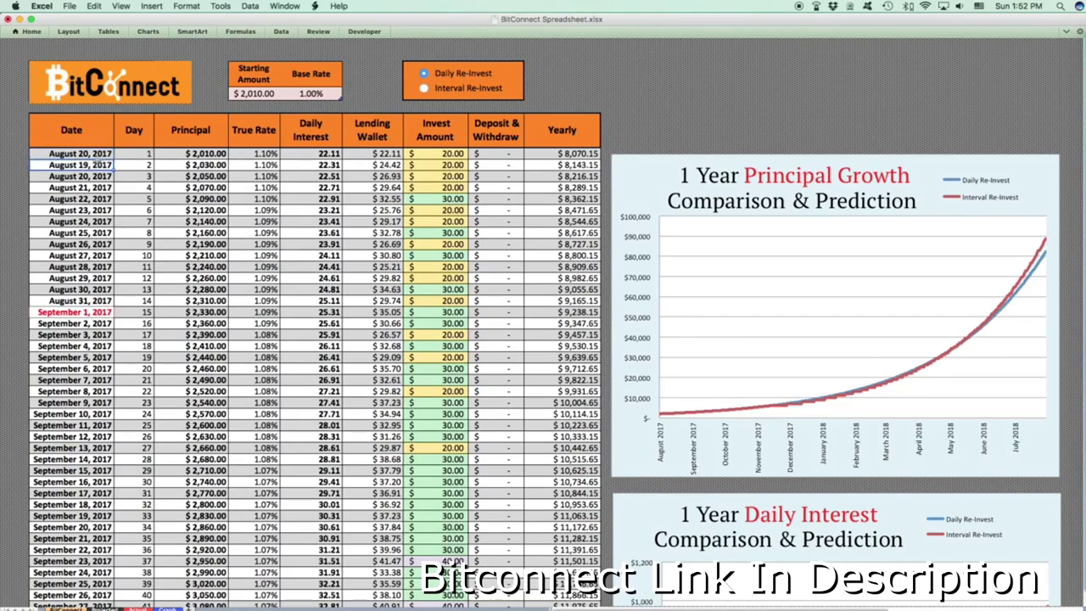
click(102, 154)
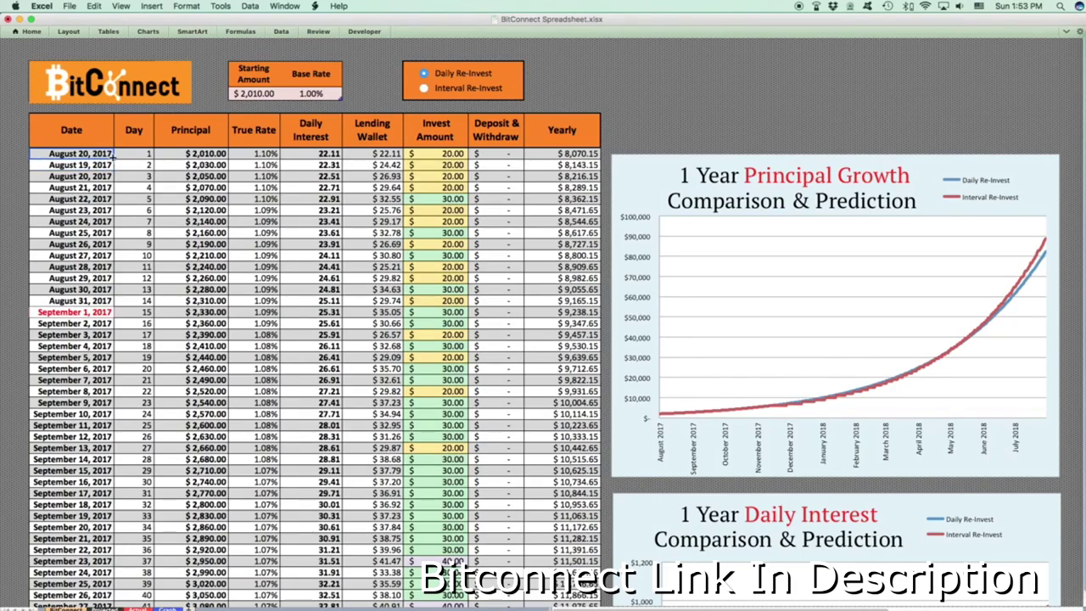
drag(113, 159, 102, 599)
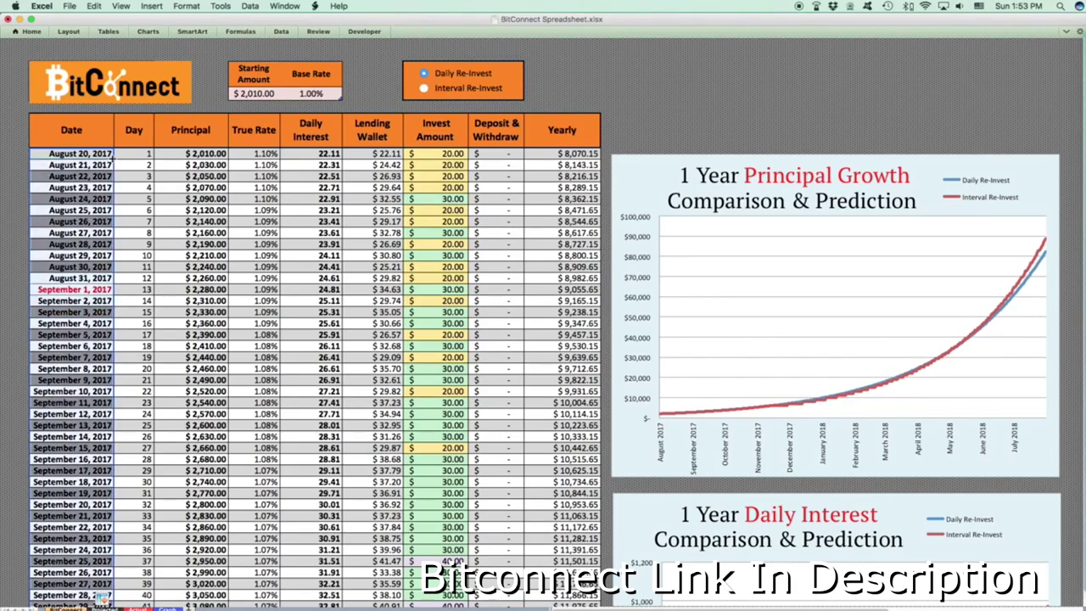
click(88, 166)
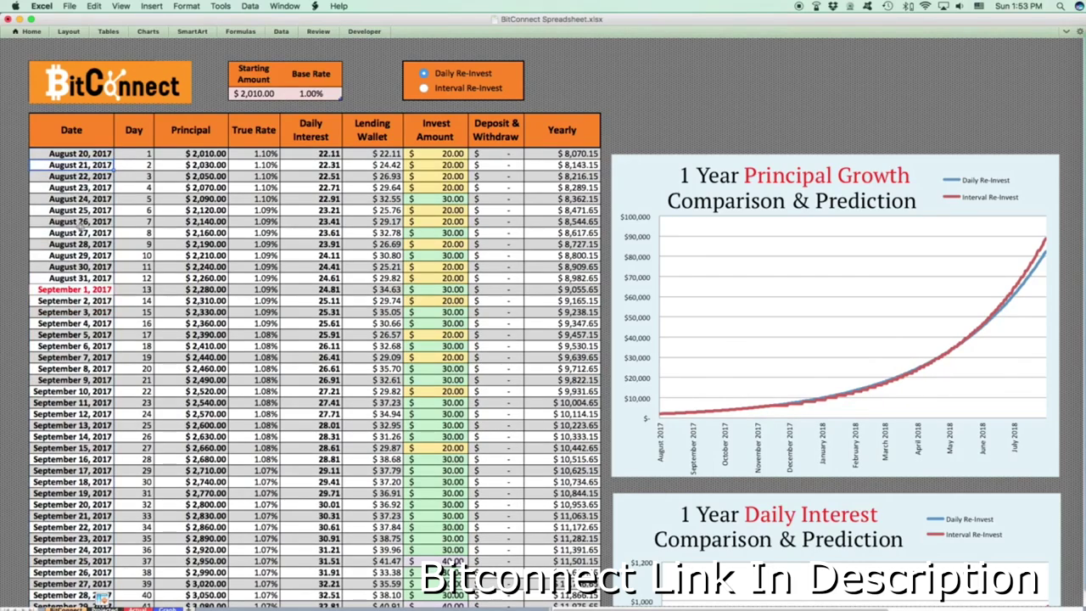
Step: Set the Day 1 date to June 20, 2017 and fill the consecutive dates down the Date column
click(88, 156)
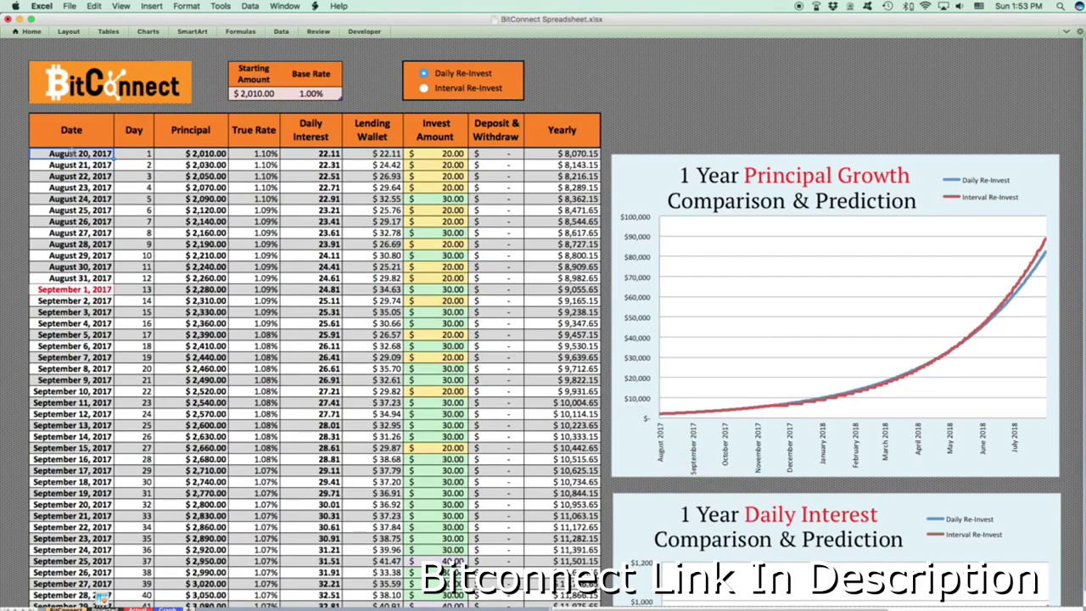
double_click(81, 154)
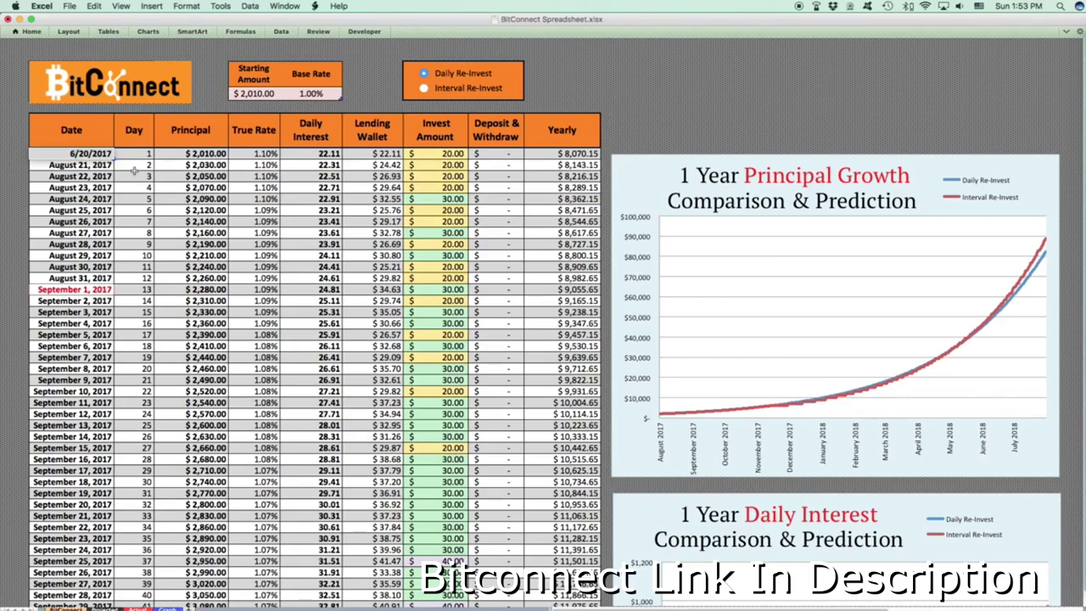
key(Return)
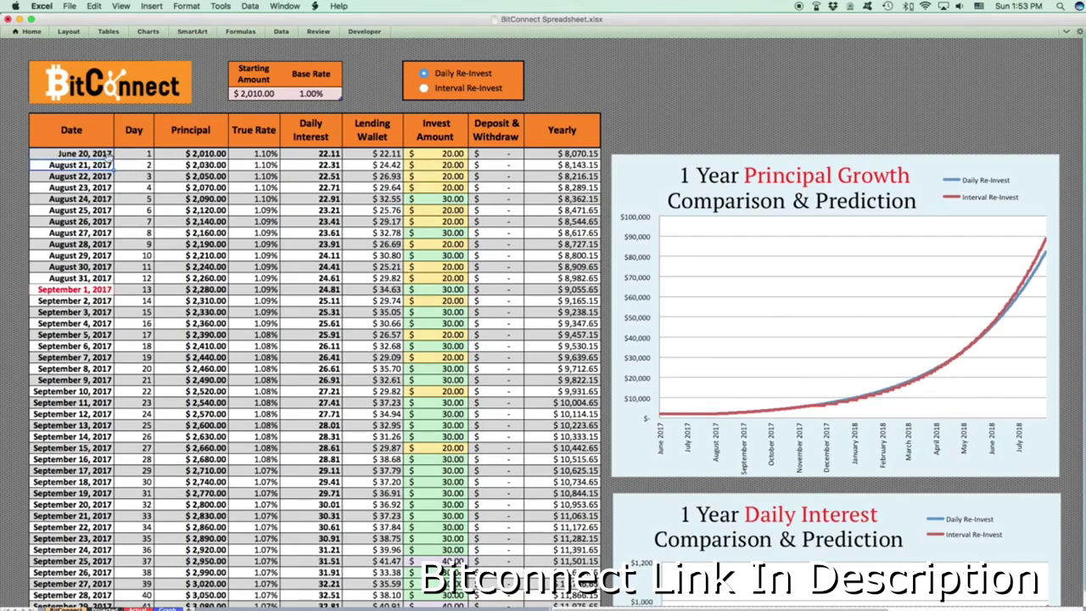
double_click(114, 159)
click(126, 167)
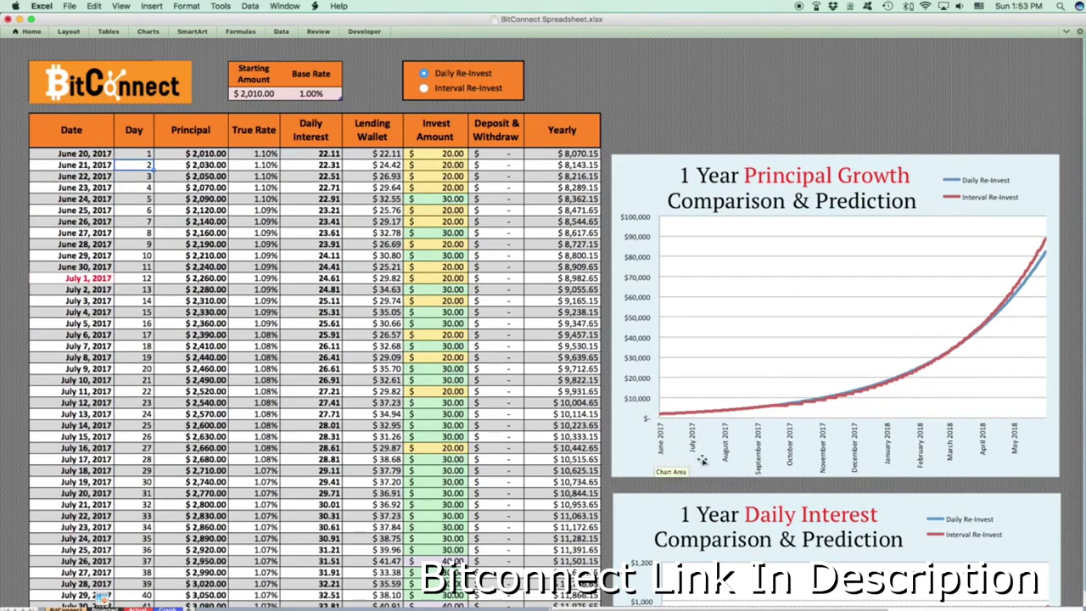
Step: Examine the comparison charts with the June 2017 start date and review the start date, Deposit & Withdraw, Starting Amount and Base Rate cells
scroll(810, 384, down, 5)
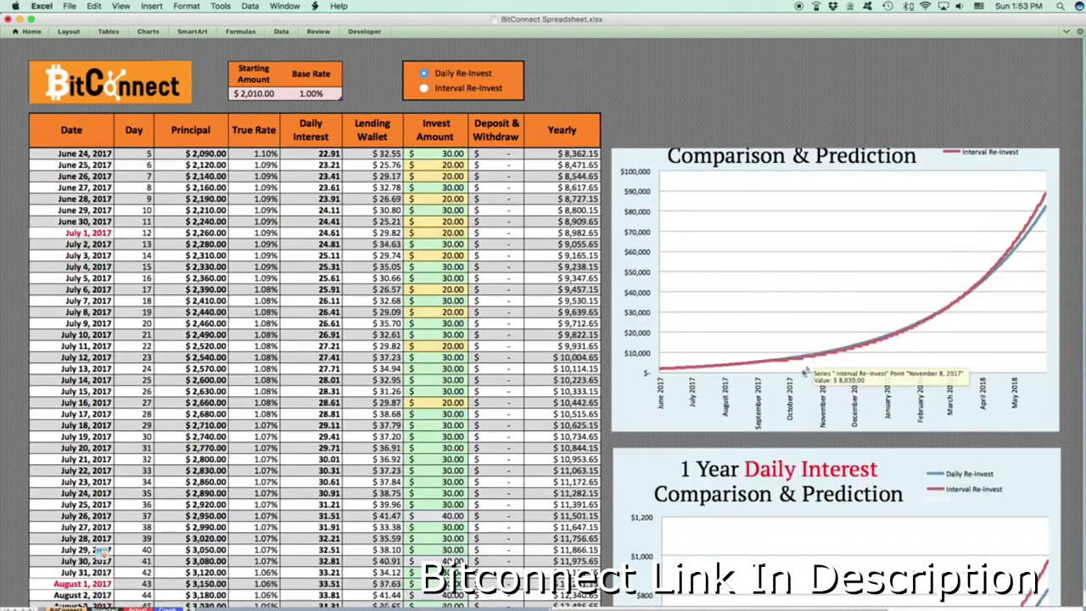
scroll(794, 373, down, 7)
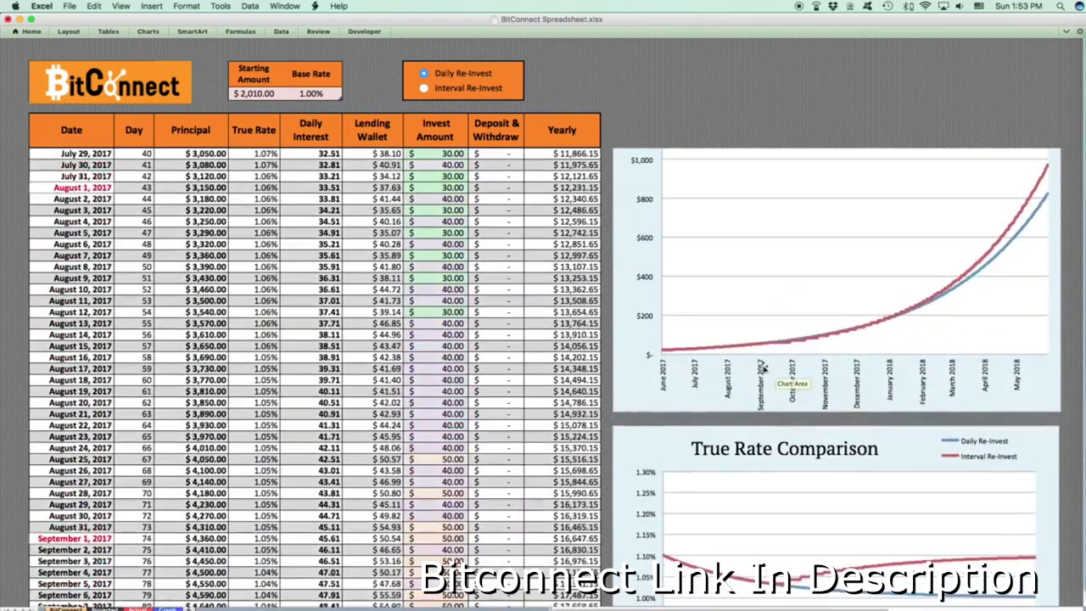
scroll(768, 365, up, 2)
scroll(764, 363, up, 10)
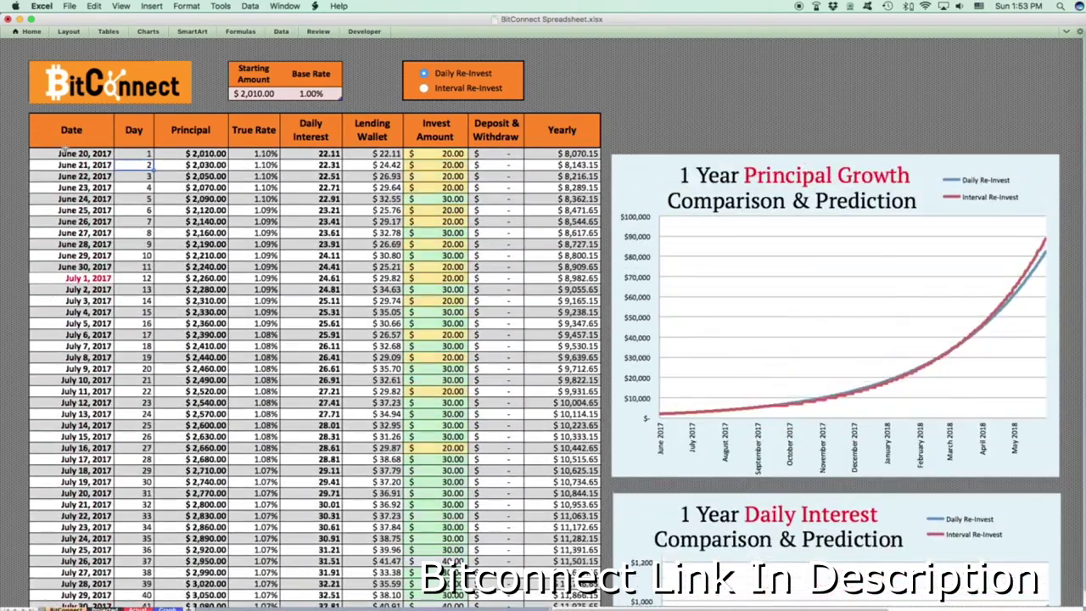
click(78, 153)
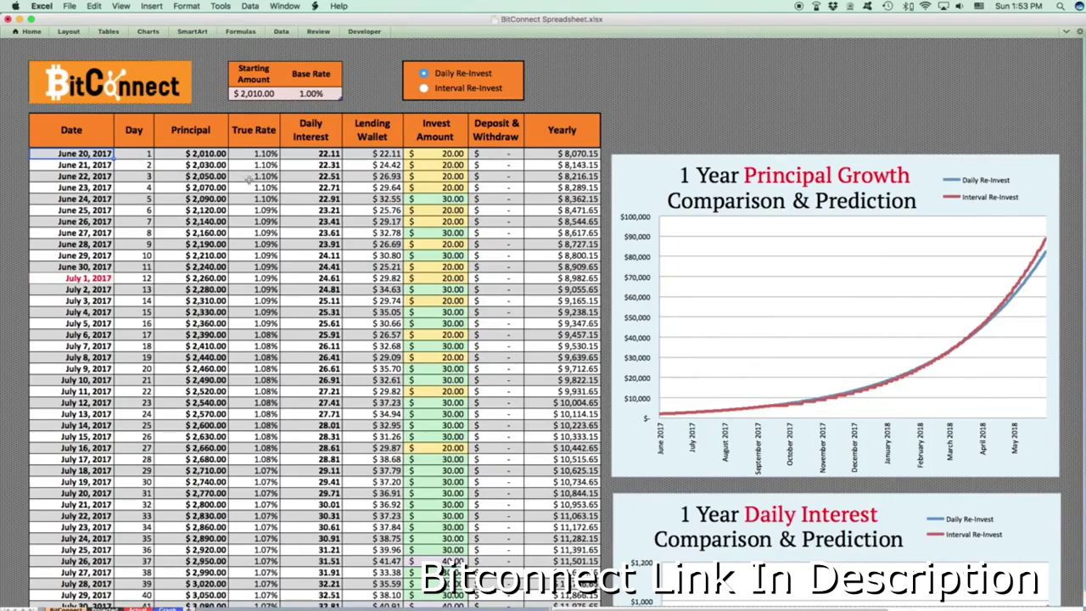
drag(496, 153, 501, 340)
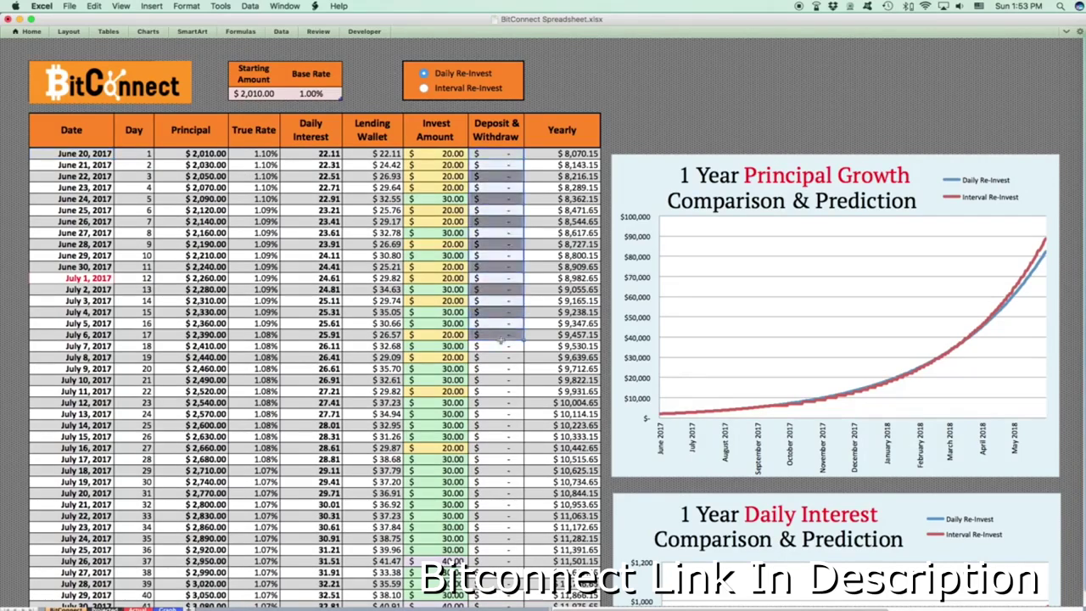
click(501, 348)
click(260, 96)
click(314, 95)
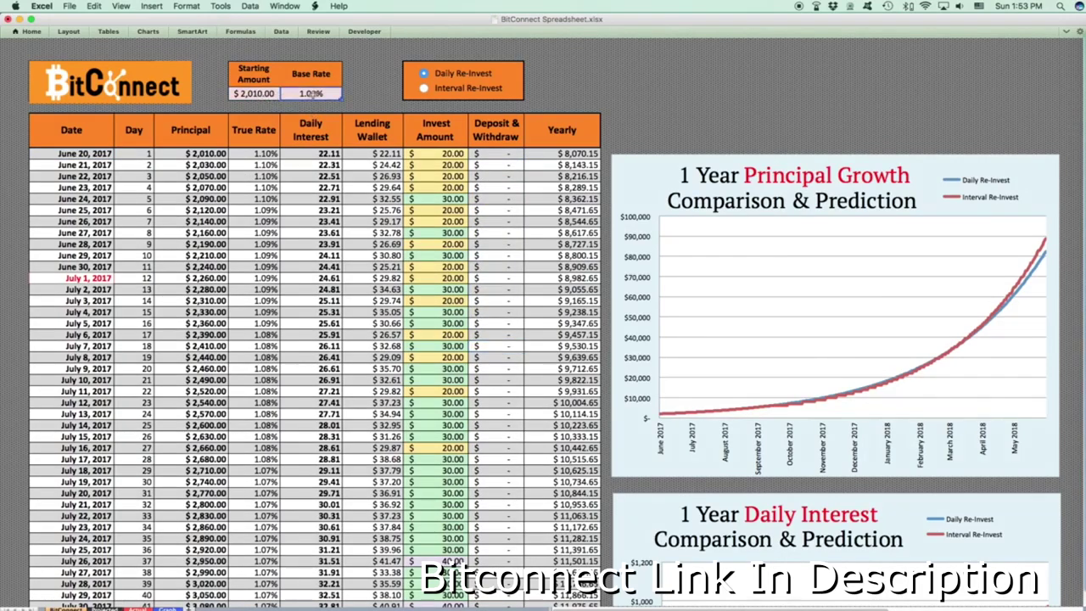